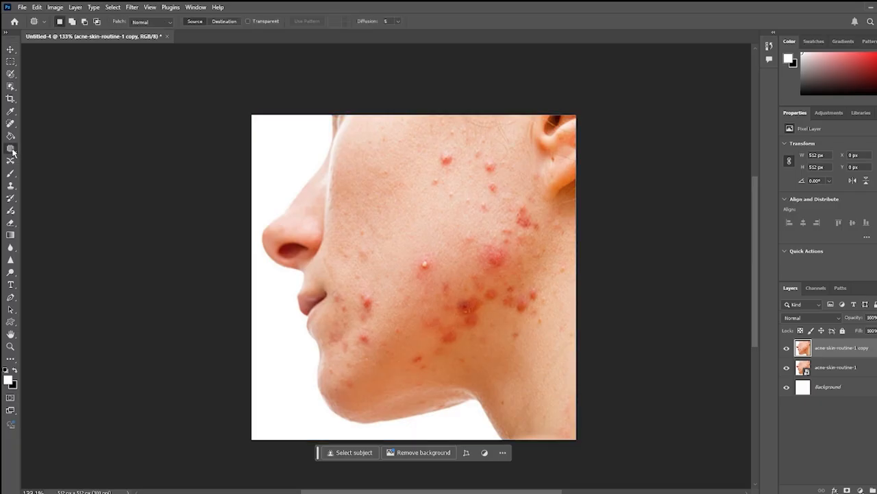
Patch the white-headed pimple in the middle of the cheek with clean skin and clear the selection
scroll(389, 264, "up", 5)
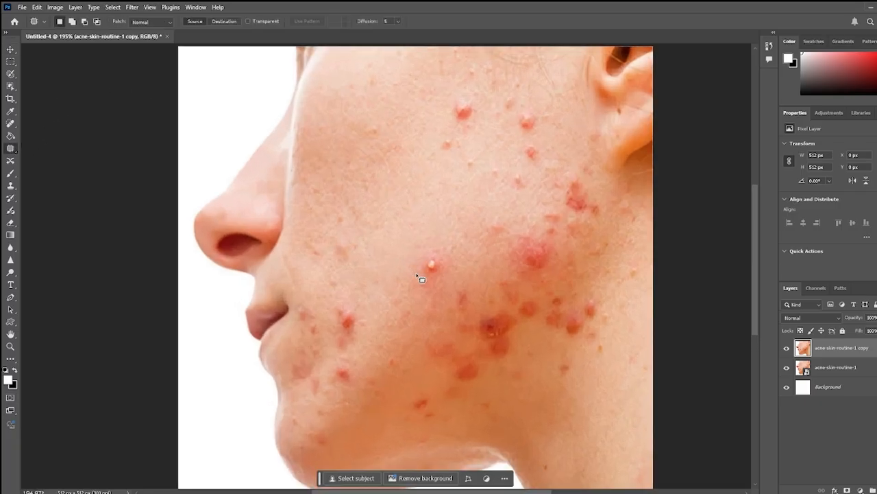
left_click_drag(415, 243, 410, 240)
left_click_drag(474, 270, 425, 192)
key("ctrl+d")
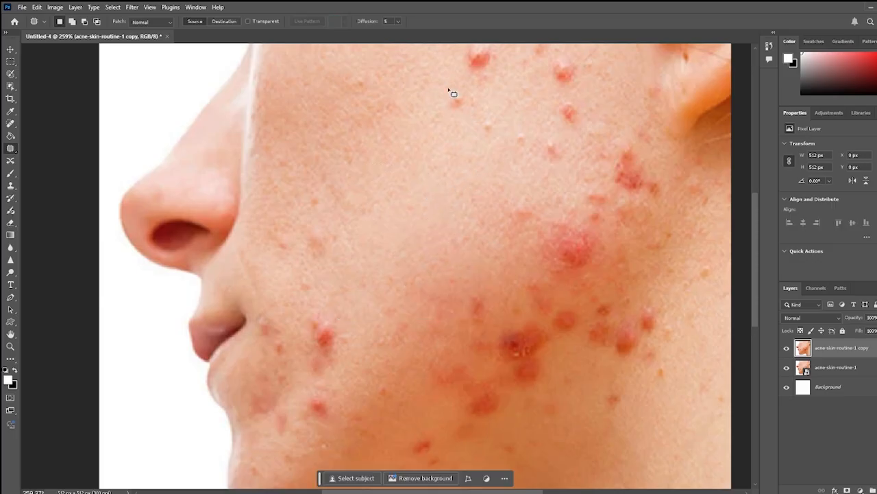
Patch the small blemish and the large red pimple above it on the upper cheek with clear skin
mouse_move(451, 92)
left_mouse_down()
mouse_move(451, 122)
mouse_move(502, 126)
left_mouse_up()
left_click_drag(432, 166, 432, 168)
left_click(489, 191)
scroll(495, 176, "up", 1)
left_click_drag(462, 61, 477, 109)
left_click_drag(463, 56, 463, 61)
mouse_move(495, 87)
left_mouse_down()
mouse_move(467, 93)
mouse_move(406, 182)
left_mouse_up()
left_click(528, 162)
Patch the pair of red pimples and the faint mark above them on the upper cheek near the ear
scroll(549, 197, "up", 1)
left_click_drag(551, 90, 557, 171)
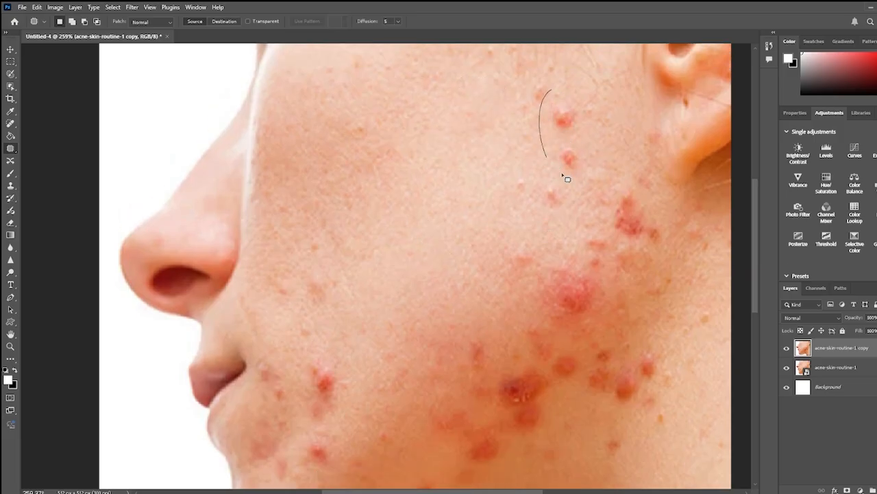
mouse_move(573, 106)
left_mouse_down()
mouse_move(547, 99)
mouse_move(437, 195)
left_mouse_up()
left_click(529, 92)
mouse_move(538, 81)
left_mouse_down()
mouse_move(559, 107)
mouse_move(538, 86)
mouse_move(472, 125)
left_mouse_up()
left_click(488, 190)
Patch the remaining small pink bumps on the cheek between the nose and the ear
mouse_move(513, 166)
left_mouse_down()
mouse_move(527, 195)
mouse_move(502, 169)
left_mouse_up()
mouse_move(515, 184)
left_mouse_down()
mouse_move(539, 210)
mouse_move(570, 198)
mouse_move(537, 182)
left_mouse_up()
left_click(555, 177)
left_click_drag(548, 195, 470, 176)
left_click(470, 176)
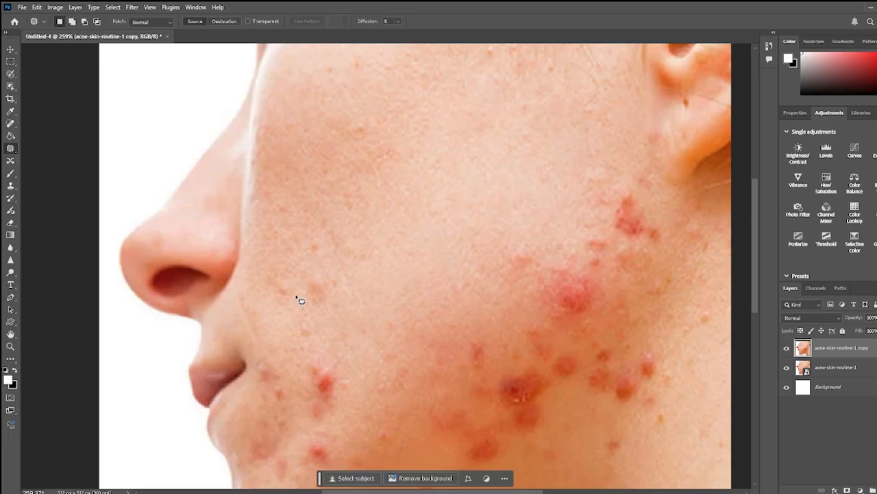
Patch the red pimple beside the corner of the mouth and the faint blemishes on the cheek above it
left_click_drag(327, 372, 353, 320)
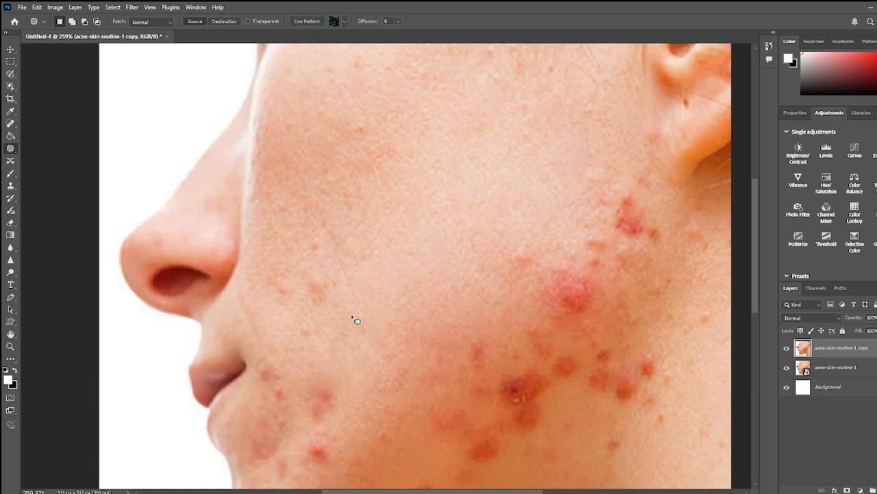
left_click(353, 319)
scroll(329, 309, "down", 1)
left_click_drag(351, 253, 366, 208)
left_click(366, 208)
mouse_move(309, 207)
left_mouse_down()
mouse_move(313, 231)
mouse_move(345, 209)
mouse_move(312, 208)
left_mouse_up()
left_click_drag(323, 215, 415, 198)
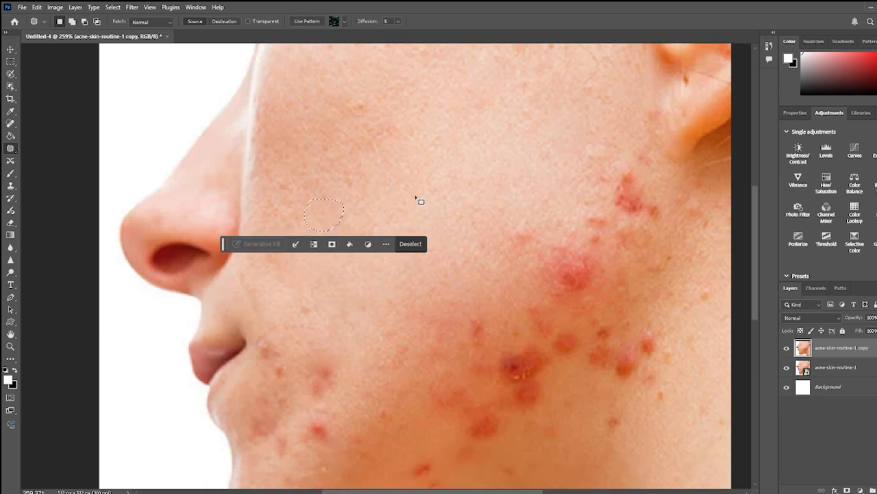
left_click(416, 198)
Patch the faint mark above the mouth corner and the leftover redness where the pimple beside the mouth was
scroll(350, 294, "down", 2)
left_click_drag(298, 251, 300, 246)
left_click_drag(303, 253, 325, 224)
left_click(325, 224)
mouse_move(351, 323)
left_mouse_down()
mouse_move(301, 317)
mouse_move(343, 245)
left_mouse_up()
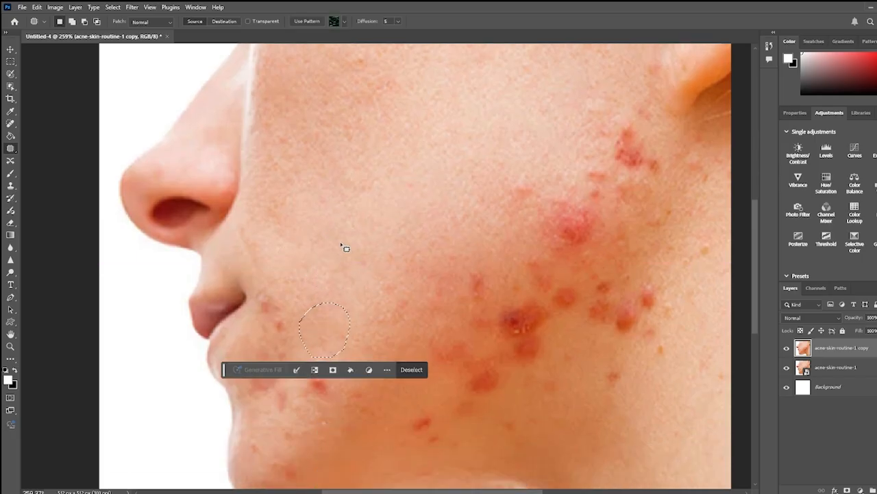
left_click(343, 245)
Patch the two small spots right at the corner of the mouth with smooth cheek skin
left_click_drag(261, 293, 260, 321)
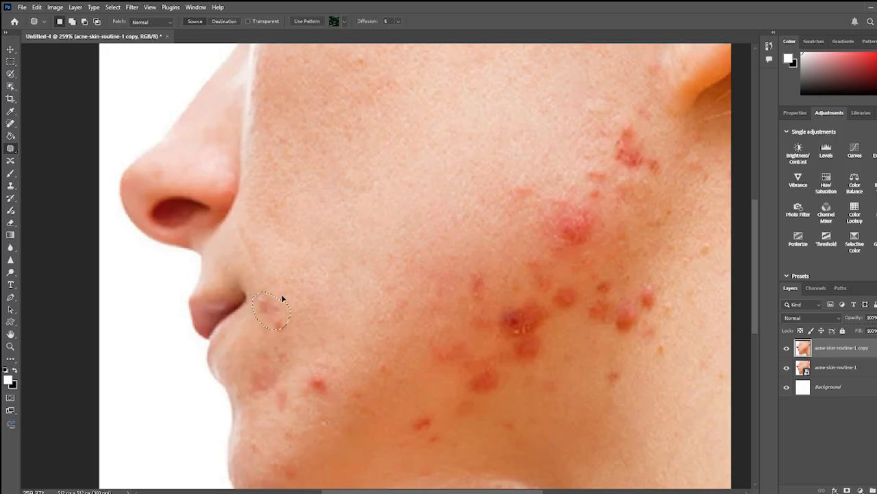
left_click_drag(280, 325, 341, 261)
left_click(341, 261)
Patch the reddish blemishes on the skin below the mouth corner and lower lip, sampling clean cheek skin
scroll(341, 261, "down", 2)
left_click_drag(249, 310, 272, 357)
left_click_drag(253, 321, 253, 318)
left_click_drag(266, 328, 353, 249)
left_click(352, 249)
mouse_move(269, 344)
left_mouse_down()
mouse_move(284, 374)
mouse_move(273, 347)
mouse_move(337, 192)
mouse_move(379, 170)
left_mouse_up()
left_click(379, 170)
left_click_drag(257, 327, 245, 351)
left_click_drag(315, 226, 332, 199)
left_click(398, 190)
Patch the red pimple on the lower cheek between the mouth and the jaw
left_click_drag(291, 324, 284, 339)
left_click_drag(340, 320, 292, 324)
left_click_drag(315, 346, 331, 256)
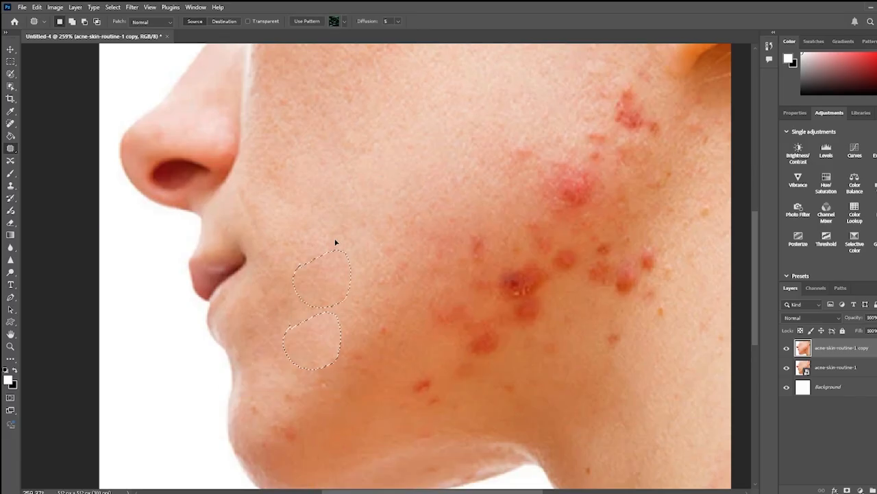
left_click(382, 297)
Patch a faint blemish on the upper cheek near the nose bridge and clear the selection
scroll(461, 292, "down", 5)
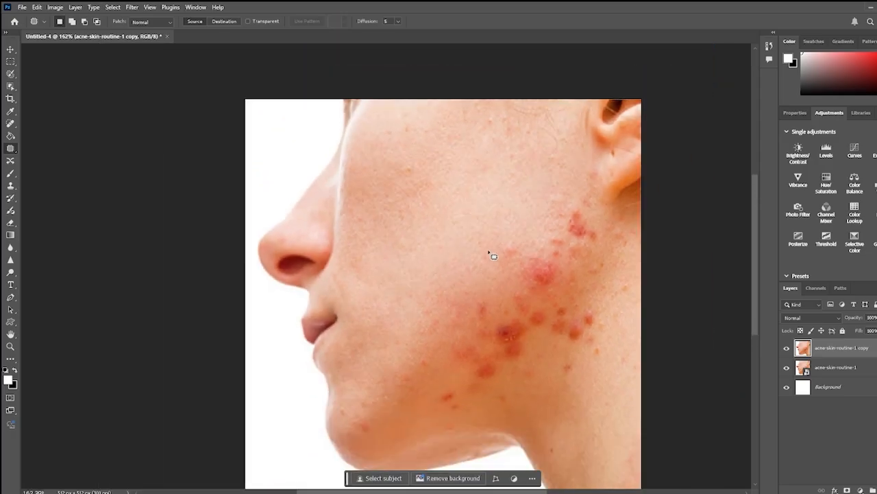
scroll(431, 186, "up", 1)
scroll(421, 180, "up", 2)
scroll(399, 192, "up", 8)
mouse_move(408, 196)
left_mouse_down()
mouse_move(427, 221)
mouse_move(391, 234)
mouse_move(410, 244)
mouse_move(396, 212)
mouse_move(472, 199)
left_mouse_up()
key("ctrl+d")
scroll(398, 246, "down", 2)
key("ctrl+d")
scroll(458, 233, "down", 1)
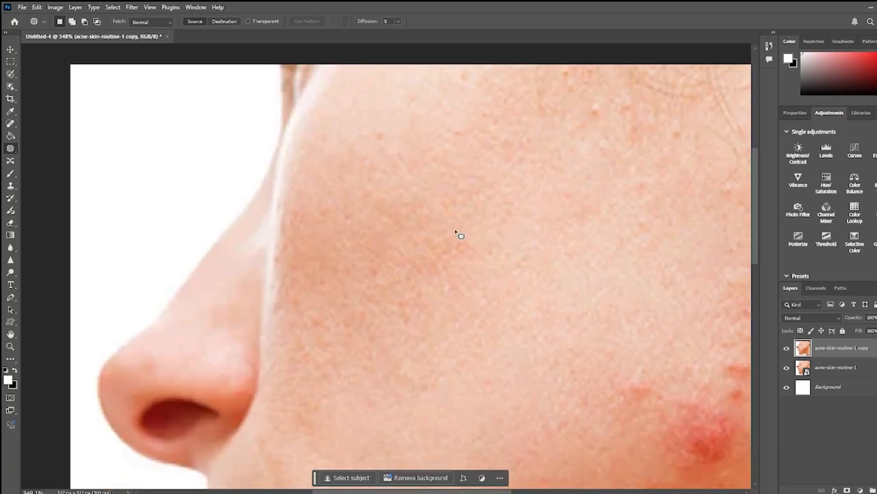
Patch the red pimple cluster below the earlobe with clear cheek skin
scroll(454, 237, "down", 6)
scroll(453, 260, "down", 1)
scroll(626, 292, "up", 4)
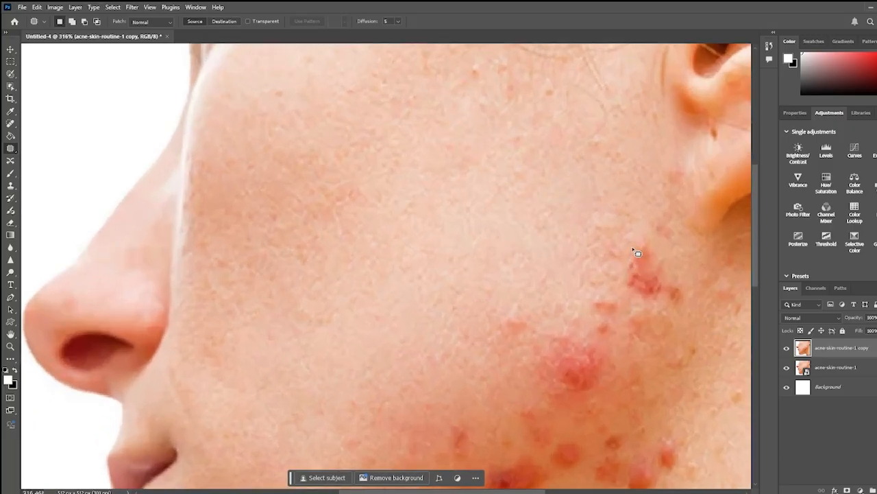
mouse_move(587, 208)
left_mouse_down()
mouse_move(606, 248)
mouse_move(597, 207)
left_mouse_up()
key("ctrl+d")
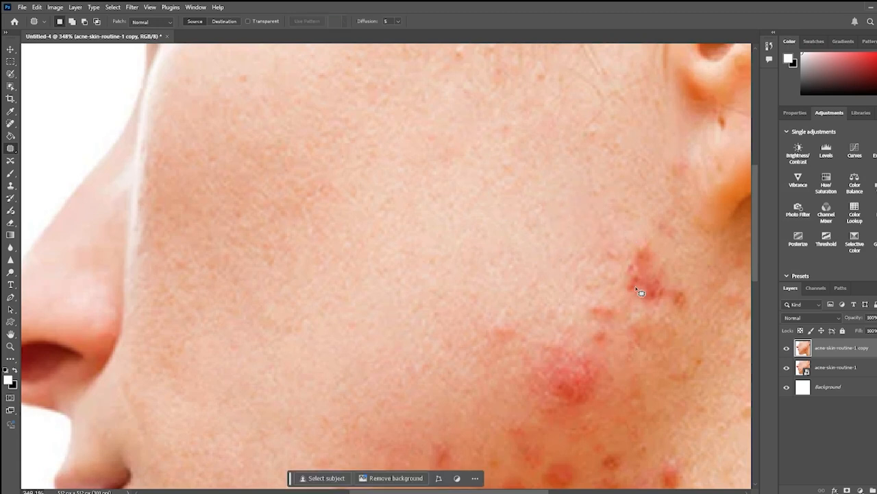
left_click_drag(627, 250, 568, 227)
key("ctrl+d")
Patch the small spot beside the former cluster and the faint redness just below the earlobe
scroll(656, 281, "down", 1)
left_click_drag(672, 251, 562, 224)
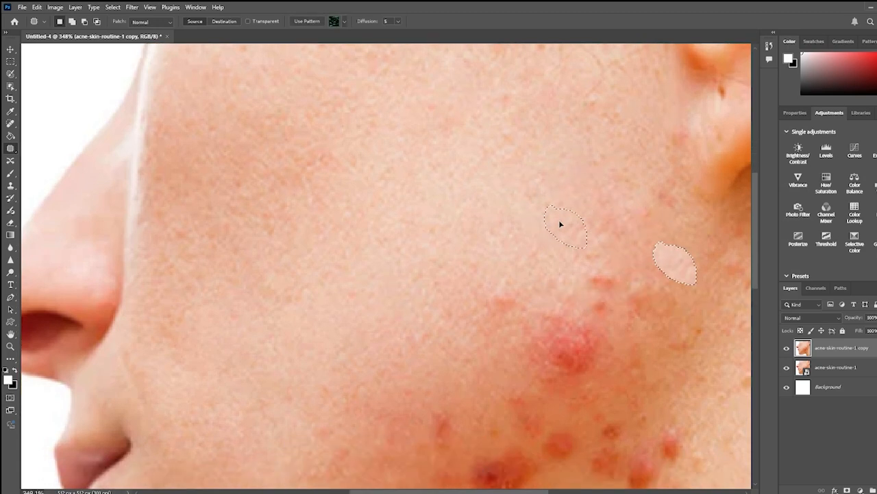
key("ctrl+d")
left_click_drag(648, 187, 556, 196)
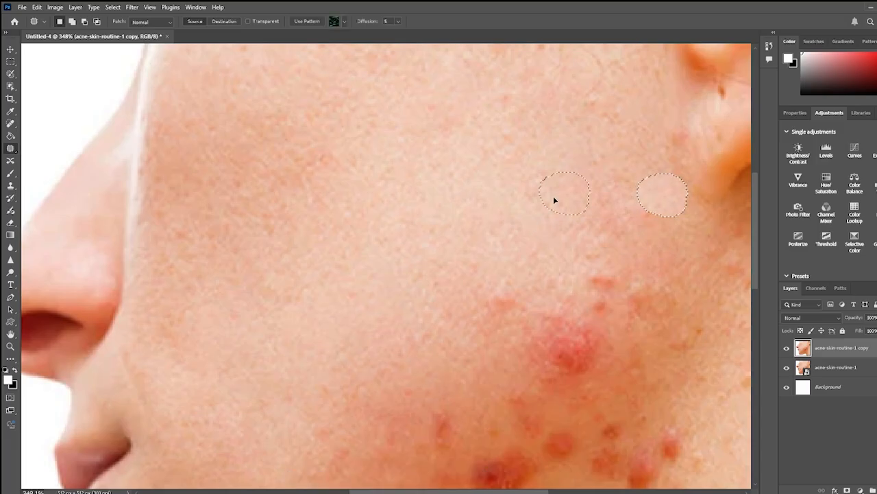
key("ctrl+d")
Patch the small red spots just above the large inflamed pimple on the back of the cheek
scroll(644, 239, "down", 3)
scroll(651, 267, "up", 2)
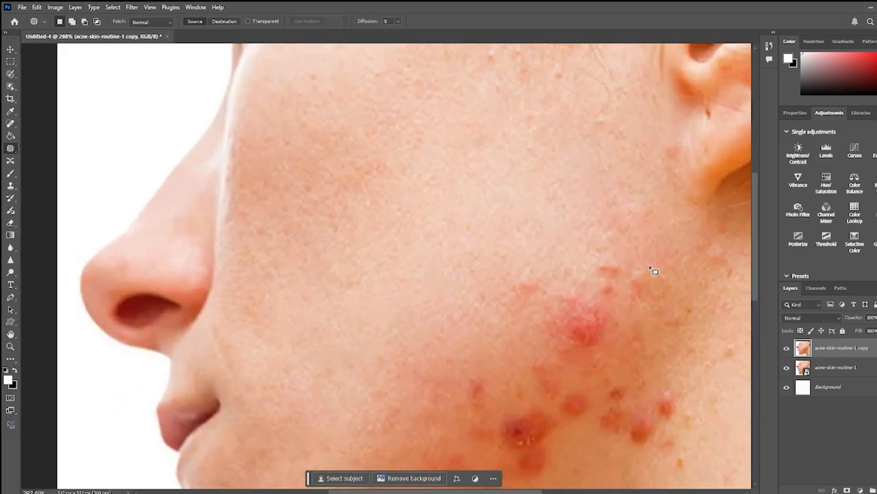
mouse_move(586, 246)
left_mouse_down()
mouse_move(624, 265)
mouse_move(582, 247)
mouse_move(675, 268)
mouse_move(650, 237)
mouse_move(669, 195)
left_mouse_up()
scroll(635, 212, "down", 1)
key("ctrl+d")
Patch the large inflamed pimple and the faint mark beside it with lighter cheek skin
scroll(628, 252, "down", 1)
mouse_move(546, 235)
left_mouse_down()
mouse_move(534, 255)
mouse_move(550, 296)
mouse_move(584, 309)
mouse_move(620, 278)
mouse_move(591, 231)
mouse_move(541, 243)
mouse_move(542, 181)
mouse_move(598, 162)
mouse_move(624, 145)
mouse_move(608, 131)
left_mouse_up()
key("ctrl+d")
mouse_move(508, 213)
left_mouse_down()
mouse_move(549, 250)
mouse_move(512, 221)
mouse_move(523, 166)
left_mouse_up()
left_click(591, 165)
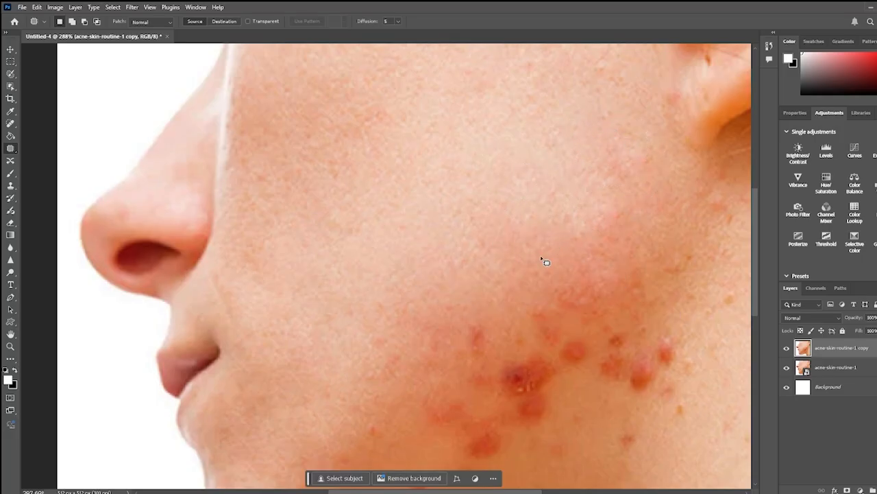
Patch the narrow red mark on the lower cheek and the reddish blotch below it
scroll(548, 259, "down", 2)
left_click_drag(460, 255, 485, 251)
mouse_move(474, 268)
left_mouse_down()
mouse_move(485, 222)
mouse_move(501, 205)
left_mouse_up()
left_click(593, 170)
left_click_drag(424, 332, 459, 367)
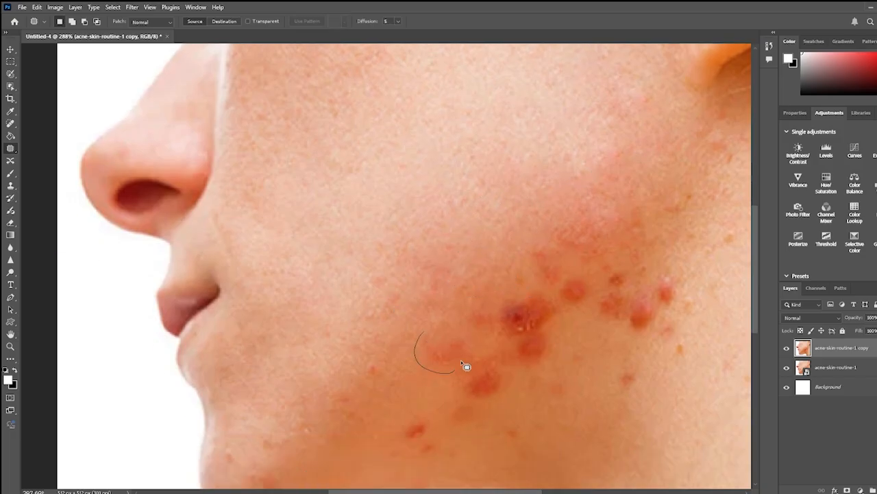
left_click_drag(427, 340, 405, 388)
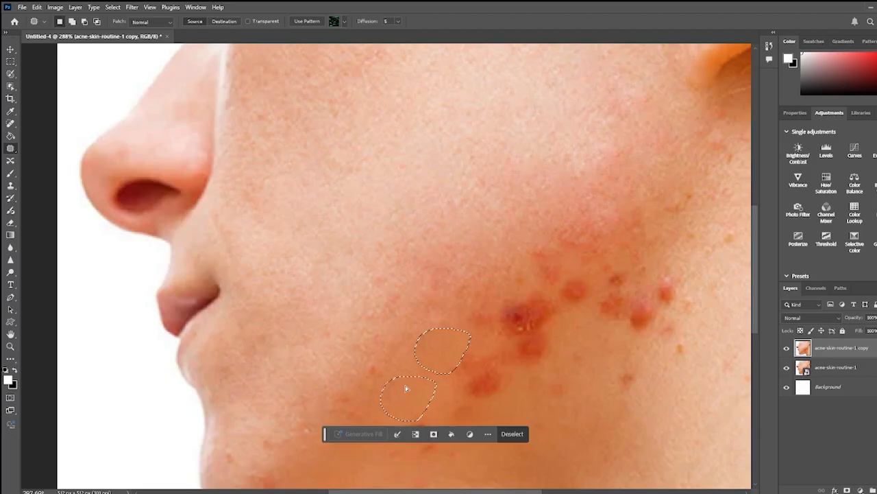
key("ctrl+d")
Patch the tiny red spot on the lower cheek toward the chin
scroll(424, 348, "down", 2)
mouse_move(367, 319)
left_mouse_down()
mouse_move(382, 325)
mouse_move(368, 319)
left_mouse_up()
mouse_move(376, 329)
left_mouse_down()
mouse_move(415, 329)
mouse_move(432, 271)
left_mouse_up()
key("ctrl+d")
Patch the pair of small red spots just above the jawline and clear the selection
scroll(417, 363, "down", 1)
mouse_move(395, 350)
left_mouse_down()
mouse_move(396, 378)
mouse_move(418, 377)
mouse_move(429, 361)
mouse_move(392, 360)
mouse_move(429, 404)
mouse_move(465, 390)
mouse_move(425, 379)
left_mouse_up()
key("ctrl+d")
mouse_move(429, 388)
left_mouse_down()
mouse_move(414, 349)
mouse_move(421, 334)
mouse_move(483, 359)
mouse_move(415, 337)
mouse_move(423, 385)
mouse_move(428, 328)
left_mouse_up()
key("ctrl+d")
key("ctrl+d")
key("ctrl+d")
Patch the red pimple below the dark scabbed one with jaw-toned skin, in two passes
left_click_drag(451, 291, 508, 332)
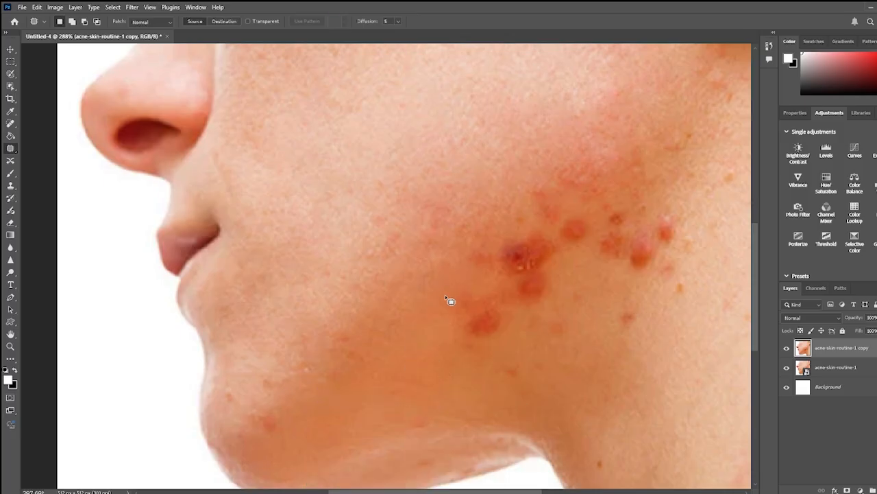
left_click_drag(484, 302, 427, 335)
key("ctrl+d")
mouse_move(484, 314)
left_mouse_down()
mouse_move(507, 341)
mouse_move(482, 313)
mouse_move(490, 306)
mouse_move(407, 339)
mouse_move(410, 348)
left_mouse_up()
key("ctrl+d")
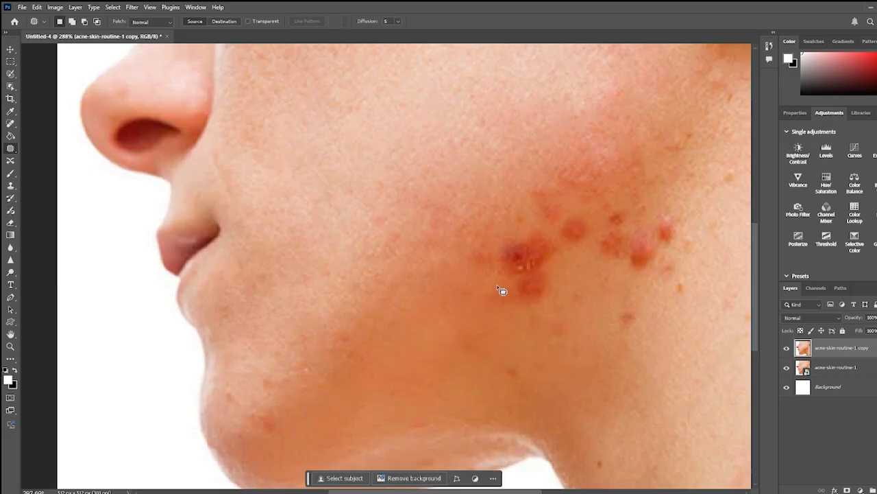
Patch the red blotch directly beneath the dark scabbed pimple
left_click_drag(537, 268, 491, 281)
left_click_drag(552, 292, 441, 330)
key("ctrl+d")
Patch the dark scabbed pimple on the jaw and the redness around it with matching skin
left_click_drag(488, 244, 558, 260)
left_click_drag(513, 241, 441, 314)
key("ctrl+d")
left_click_drag(482, 249, 532, 264)
key("ctrl+d")
mouse_move(529, 274)
left_mouse_down()
mouse_move(440, 313)
mouse_move(447, 320)
left_mouse_up()
key("ctrl+d")
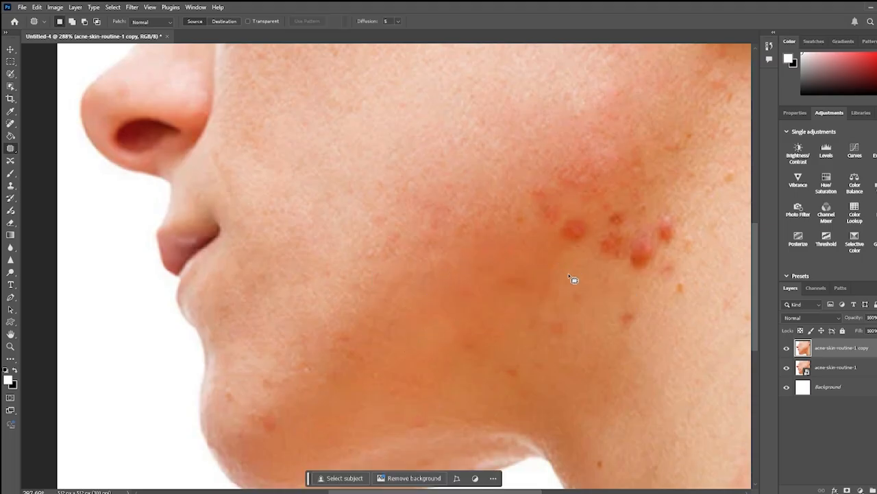
Patch the round red spot and the smaller marks between the dark pimple's former place and the neck cluster
scroll(576, 267, "up", 1)
mouse_move(554, 239)
left_mouse_down()
mouse_move(579, 271)
mouse_move(565, 242)
mouse_move(576, 298)
left_mouse_up()
key("ctrl+d")
mouse_move(539, 217)
left_mouse_down()
mouse_move(566, 235)
mouse_move(541, 209)
mouse_move(587, 297)
left_mouse_up()
key("ctrl+d")
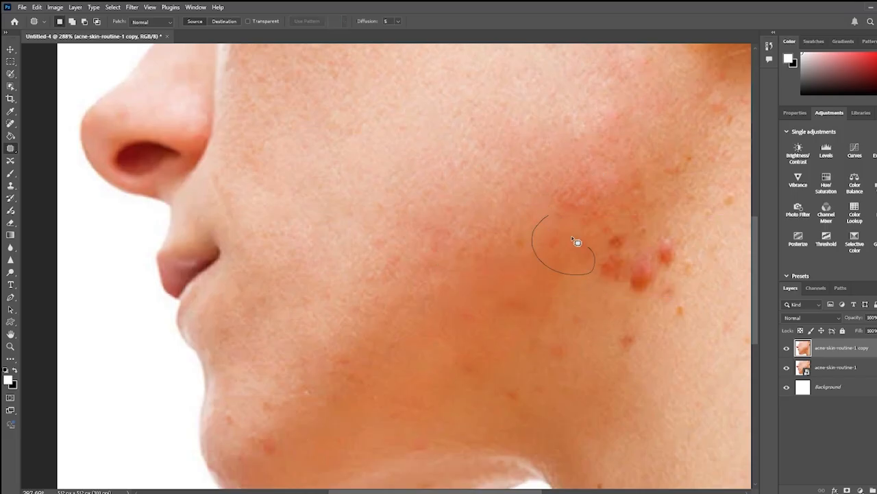
key("ctrl+d")
Patch the cluster of red pimples at the back of the jaw with the skin below it
left_click_drag(608, 246, 612, 288)
left_click_drag(615, 247, 610, 247)
mouse_move(607, 264)
left_mouse_down()
mouse_move(581, 287)
mouse_move(598, 311)
left_mouse_up()
key("ctrl+d")
key("ctrl+d")
left_click_drag(630, 239, 625, 232)
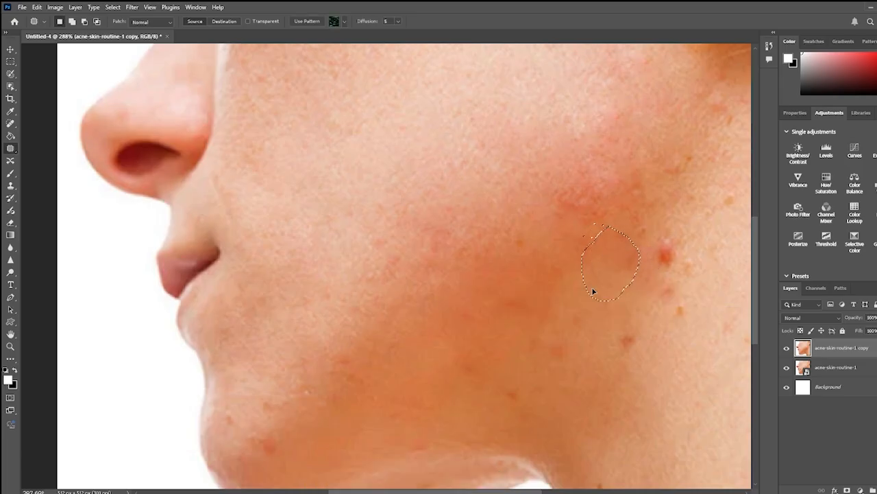
key("ctrl+d")
Patch the faint spots on the shaded skin below the back of the jaw
left_click_drag(589, 314, 589, 307)
left_click_drag(582, 314, 571, 295)
key("ctrl+d")
left_click_drag(554, 327, 576, 345)
left_click_drag(573, 297, 573, 297)
key("ctrl+d")
mouse_move(544, 343)
left_mouse_down()
mouse_move(551, 333)
mouse_move(544, 340)
left_mouse_up()
left_click_drag(556, 342, 562, 300)
key("ctrl+d")
Patch the small red-brown spot on the upper neck below the jaw and clear the selection
mouse_move(618, 323)
left_mouse_down()
mouse_move(611, 346)
mouse_move(587, 273)
mouse_move(584, 287)
left_mouse_up()
key("ctrl+d")
left_click(570, 299)
left_click(595, 248)
left_click(580, 276)
Patch the last red pimple at the back of the jaw and the small spots below it on the neck
mouse_move(656, 238)
left_mouse_down()
mouse_move(665, 268)
mouse_move(632, 285)
mouse_move(678, 304)
mouse_move(655, 270)
mouse_move(716, 273)
left_mouse_up()
key("ctrl+d")
key("ctrl+d")
left_click(679, 299)
mouse_move(678, 295)
left_mouse_down()
mouse_move(668, 300)
mouse_move(716, 299)
left_mouse_up()
key("ctrl+d")
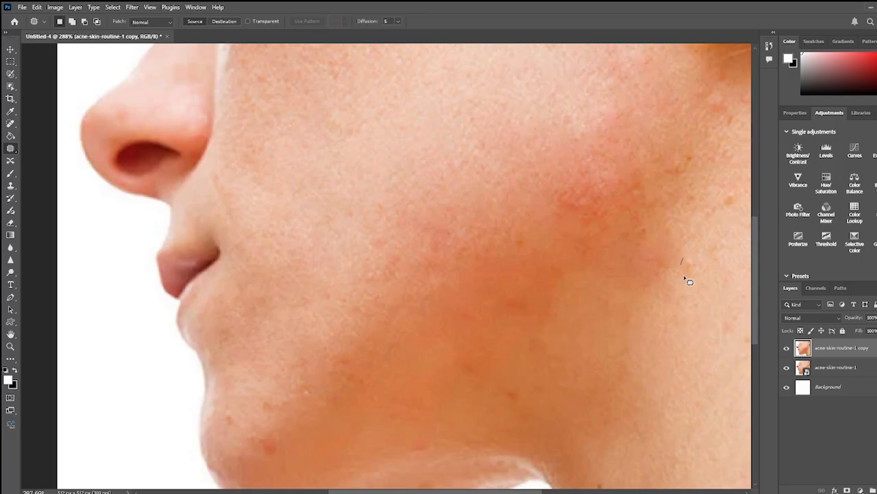
left_click(688, 267)
Patch the brownish spot at the back of the neck below the ear
left_click_drag(729, 195, 728, 196)
left_click_drag(731, 212, 721, 243)
left_click(677, 257)
Patch the small dark spot low on the front of the neck with adjacent clean skin
scroll(659, 325, "down", 2)
scroll(660, 370, "down", 3)
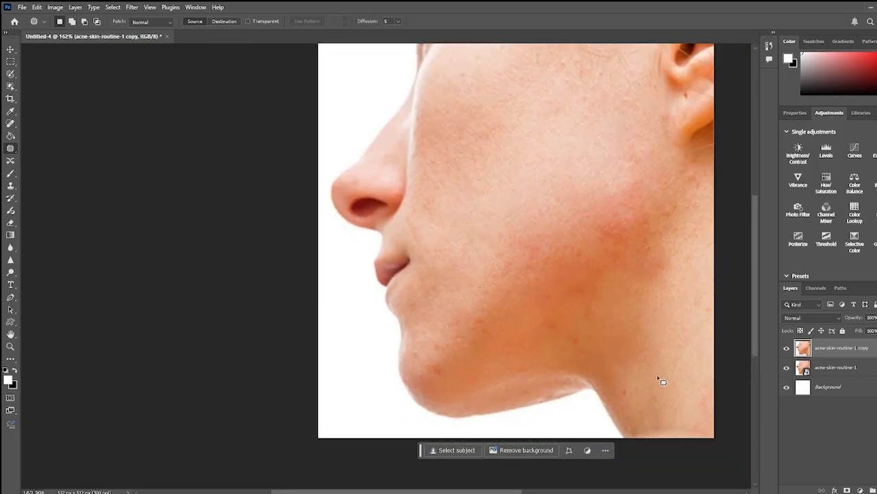
scroll(641, 398, "up", 3)
mouse_move(610, 381)
left_mouse_down()
mouse_move(608, 397)
mouse_move(615, 383)
mouse_move(656, 357)
left_mouse_up()
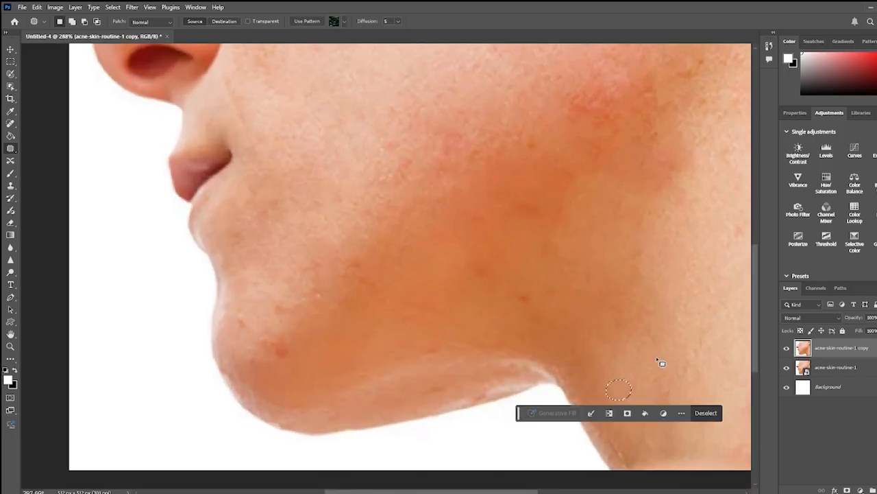
Clear the selection and patch the small spot low at the back of the neck with nearby clean skin
left_click(658, 358)
scroll(685, 384, "down", 1)
left_click_drag(727, 403, 732, 396)
left_click_drag(738, 411, 709, 379)
left_click(705, 368)
Patch the red spots on the chin with adjacent clean skin and clear the selection
scroll(514, 324, "down", 5)
scroll(363, 312, "up", 5)
scroll(368, 311, "up", 2)
mouse_move(408, 310)
left_mouse_down()
mouse_move(372, 323)
mouse_move(407, 308)
mouse_move(398, 344)
left_mouse_up()
left_click(341, 272)
left_click_drag(341, 273, 343, 276)
mouse_move(345, 279)
left_mouse_down()
mouse_move(353, 237)
mouse_move(380, 257)
mouse_move(393, 254)
left_mouse_up()
left_click(365, 219)
left_click_drag(392, 264, 362, 229)
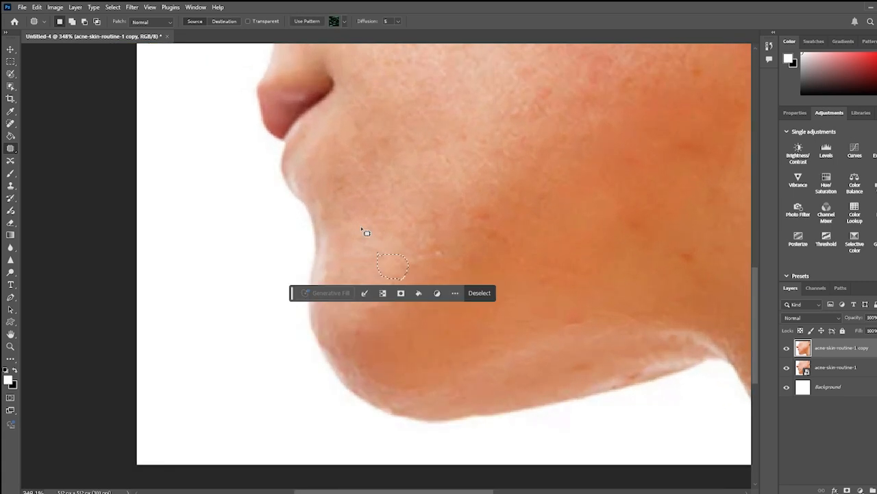
left_click(363, 231)
scroll(393, 322, "down", 7)
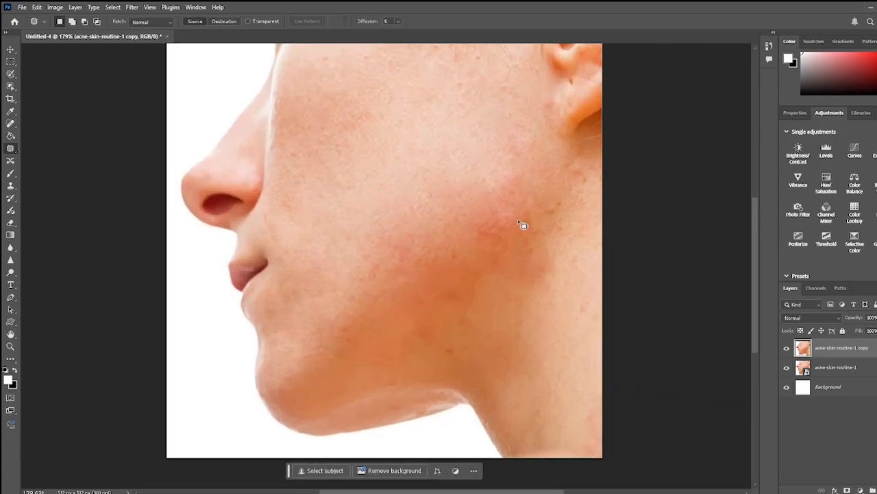
Patch the reddish spots on the back of the cheek near the jaw angle
scroll(523, 226, "up", 5)
mouse_move(442, 183)
left_mouse_down()
mouse_move(502, 267)
mouse_move(516, 185)
left_mouse_up()
left_click_drag(477, 237, 466, 412)
left_click(402, 267)
scroll(401, 266, "down", 4)
scroll(403, 274, "down", 2)
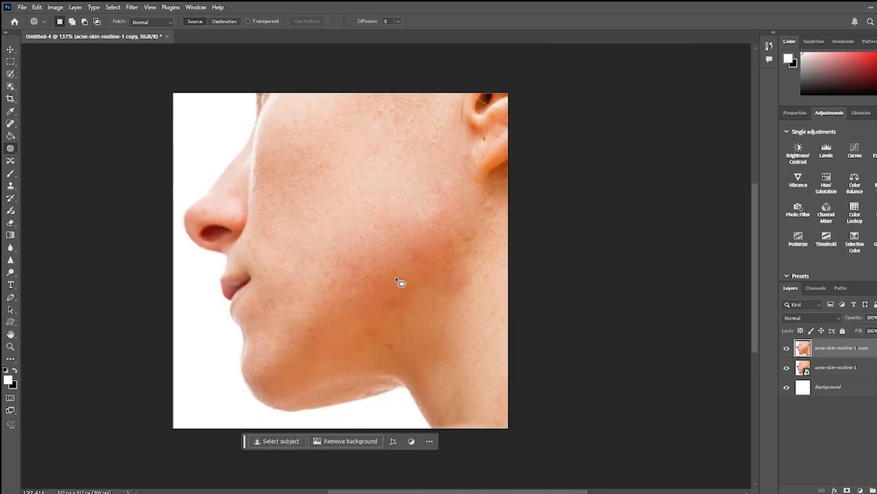
Patch the dark spot below the jaw and the brownish spot on the lower cheek
scroll(395, 367, "up", 4)
left_click_drag(391, 360, 458, 314)
left_click(458, 315)
mouse_move(231, 315)
left_mouse_down()
mouse_move(248, 359)
mouse_move(236, 329)
mouse_move(304, 264)
left_mouse_up()
left_click(304, 263)
Patch the remaining small red spots along the jawline with nearby smooth skin
scroll(316, 341, "down", 2)
left_click_drag(348, 302, 321, 322)
scroll(324, 391, "down", 4)
scroll(326, 392, "up", 6)
left_click_drag(322, 332, 340, 278)
left_click(340, 278)
Patch the dark spots along the lower edge of the jaw
scroll(325, 383, "down", 3)
mouse_move(313, 352)
left_mouse_down()
mouse_move(313, 365)
mouse_move(312, 320)
mouse_move(340, 368)
mouse_move(359, 338)
mouse_move(342, 265)
left_mouse_up()
left_click(313, 320)
left_click(355, 375)
left_click(369, 354)
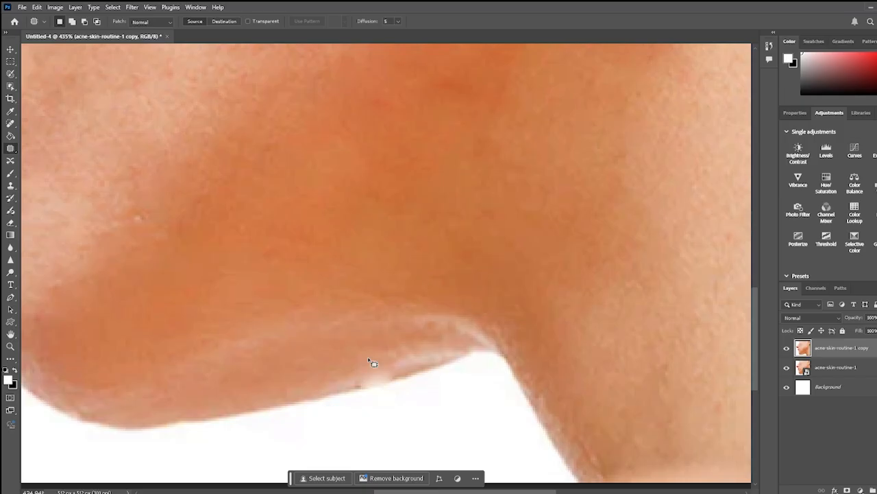
Patch the pale smear and the small dark mark on the underside of the jaw with adjacent skin
mouse_move(395, 373)
left_mouse_down()
mouse_move(384, 385)
mouse_move(383, 334)
left_mouse_up()
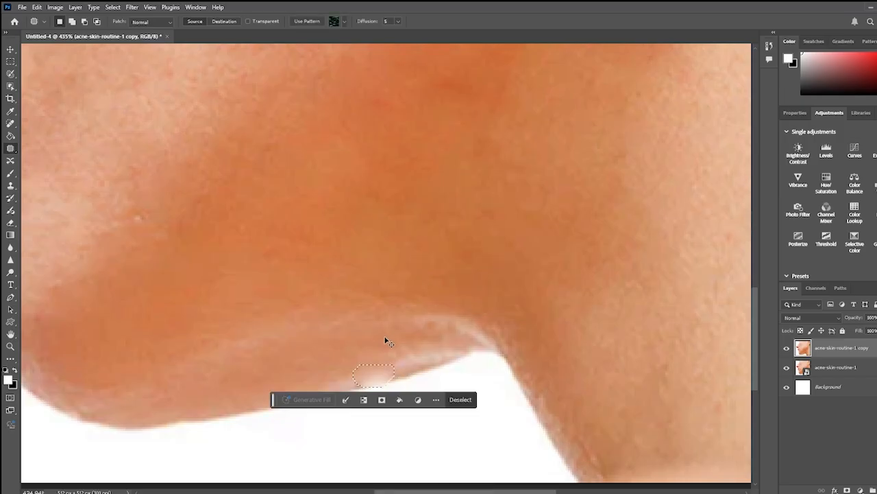
left_click(363, 368)
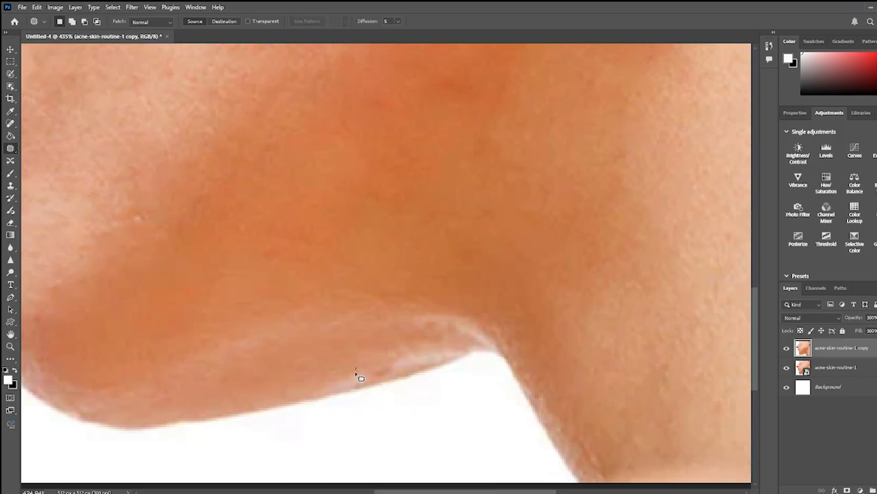
left_click_drag(387, 371, 350, 351)
left_click(334, 337)
scroll(351, 333, "down", 5)
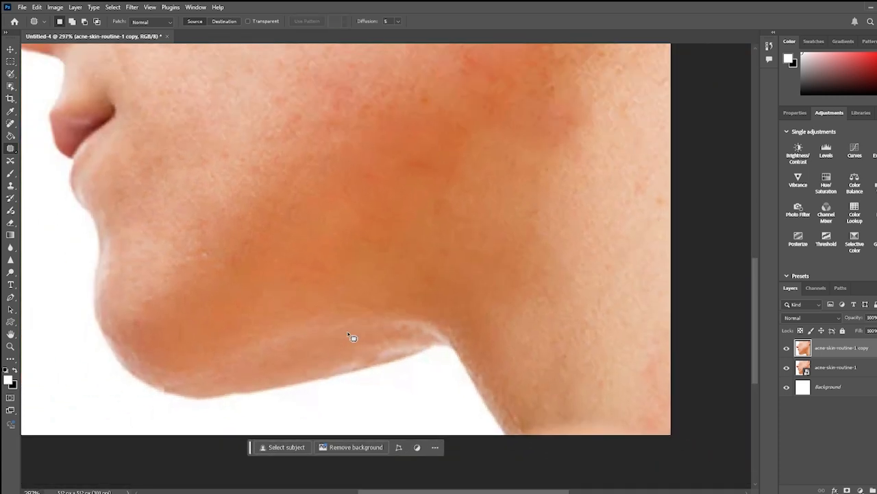
Patch the small spot low on the front of the neck and clear the selection
scroll(519, 363, "up", 4)
left_click_drag(499, 416, 498, 414)
left_click(509, 375)
scroll(435, 343, "down", 4)
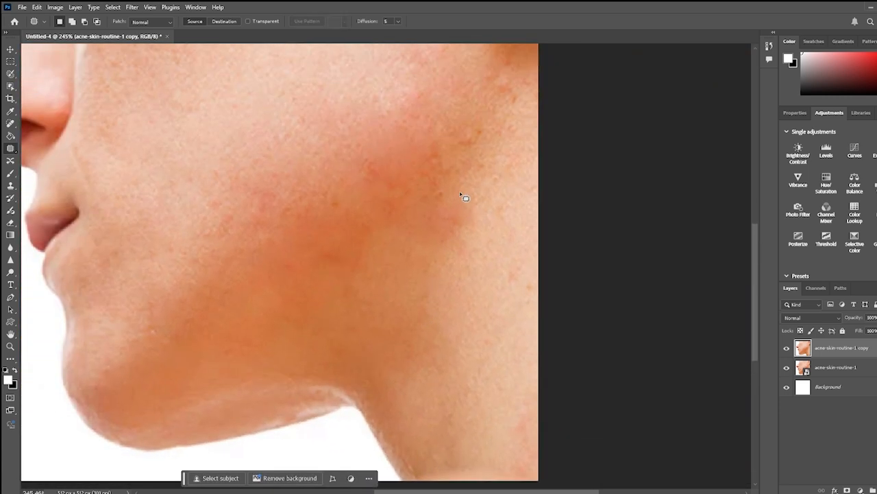
Patch the two small spots on the back of the neck near the image edge
scroll(510, 318, "up", 4)
mouse_move(497, 315)
left_mouse_down()
mouse_move(519, 307)
mouse_move(502, 311)
left_mouse_up()
left_click_drag(505, 322, 471, 328)
left_click(477, 327)
mouse_move(535, 321)
left_mouse_down()
mouse_move(534, 344)
mouse_move(532, 335)
left_mouse_up()
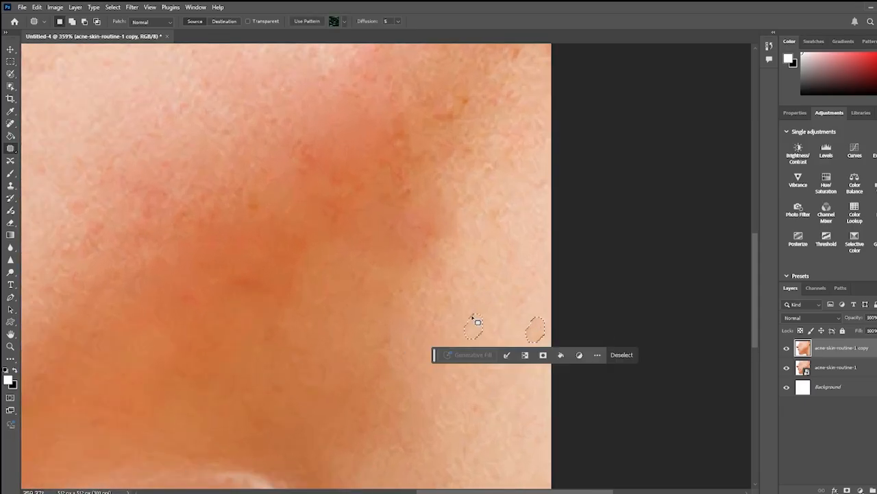
left_click(478, 323)
Patch the dark reddish spot on the jaw below the cheek with cleaner skin
scroll(417, 290, "up", 2)
mouse_move(219, 297)
left_mouse_down()
mouse_move(320, 305)
mouse_move(234, 295)
left_mouse_up()
mouse_move(289, 307)
left_mouse_down()
mouse_move(357, 336)
mouse_move(357, 322)
left_mouse_up()
left_click(361, 268)
scroll(366, 278, "down", 5)
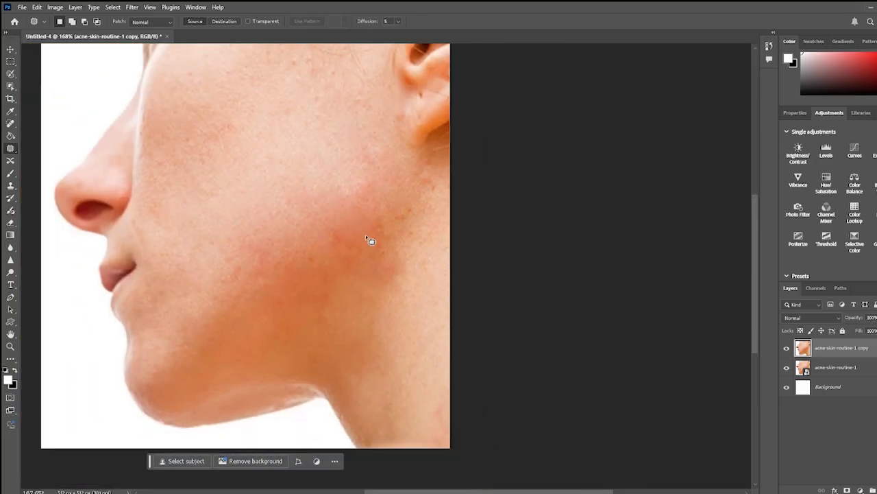
Patch the brown spots behind the jaw below the earlobe
scroll(369, 248, "up", 5)
mouse_move(325, 236)
left_mouse_down()
mouse_move(327, 275)
mouse_move(316, 169)
left_mouse_up()
left_click(438, 191)
left_click_drag(439, 181, 488, 206)
left_click_drag(431, 159, 430, 159)
left_click(420, 158)
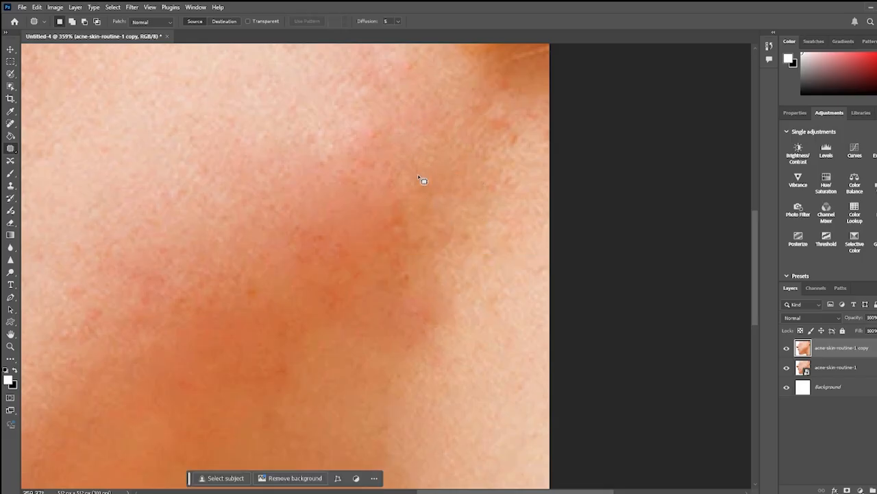
Patch the red-brown spot at the jaw angle with lighter skin beside it and clear the selection
left_click_drag(376, 240, 382, 200)
mouse_move(389, 249)
left_mouse_down()
mouse_move(392, 266)
mouse_move(446, 239)
left_mouse_up()
key("ctrl+d")
scroll(426, 260, "down", 5)
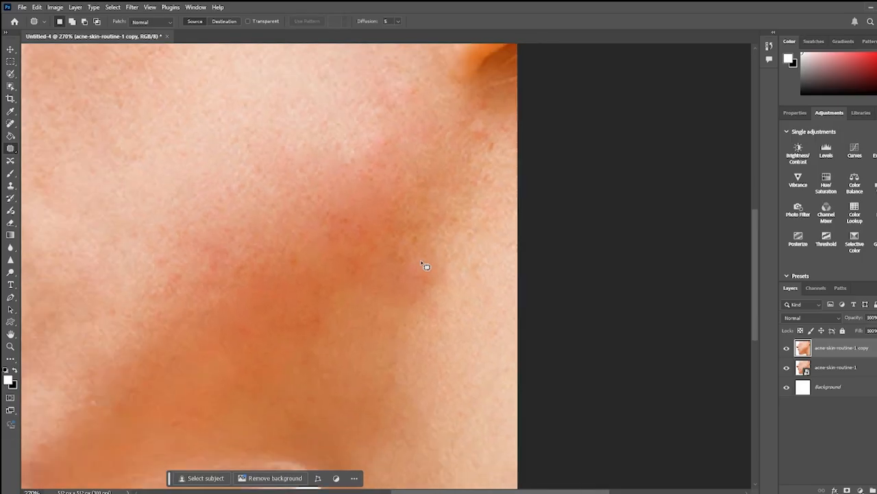
Patch the remaining reddish spots on the skin just under the earlobe
scroll(185, 188, "up", 3)
scroll(217, 212, "down", 2)
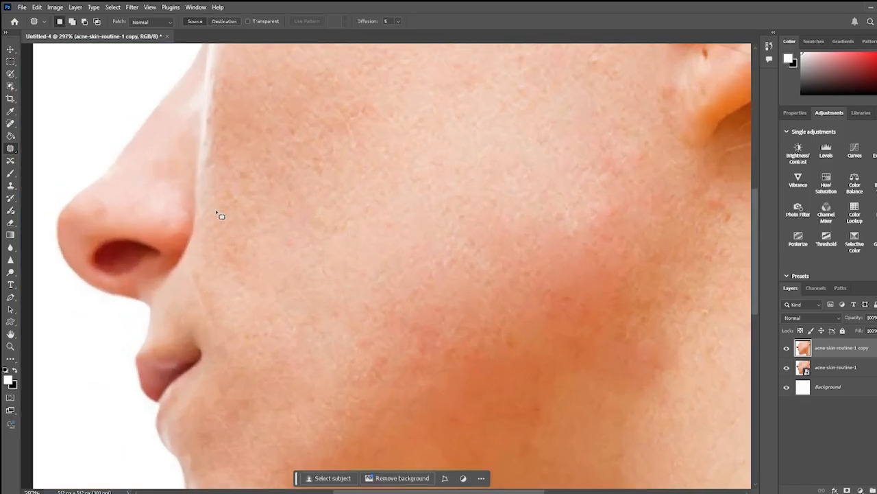
scroll(239, 304, "up", 2)
scroll(254, 240, "down", 4)
scroll(297, 237, "up", 4)
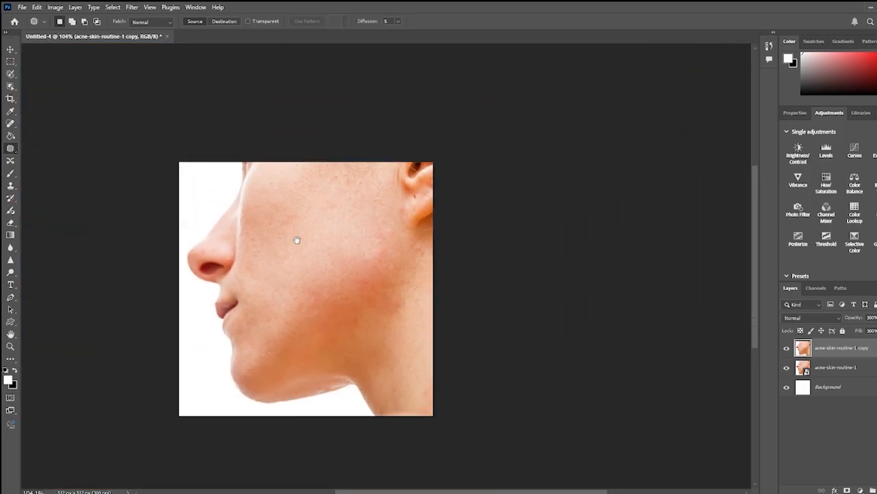
mouse_move(417, 246)
left_mouse_down()
mouse_move(440, 288)
mouse_move(420, 246)
mouse_move(392, 231)
left_mouse_up()
key("ctrl+d")
left_click_drag(429, 277, 432, 279)
left_click_drag(435, 279, 403, 300)
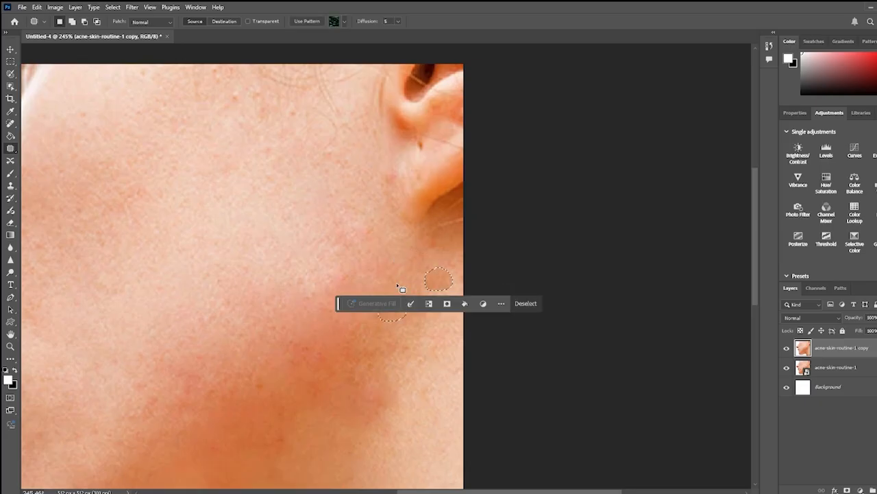
key("ctrl+d")
Patch the last small brown spots on the neck behind the jaw
scroll(410, 359, "down", 1)
left_click_drag(360, 380, 389, 380)
left_click_drag(358, 406, 328, 440)
key("ctrl+d")
scroll(288, 360, "down", 5)
Patch the reddish spot on the upper cheek with clean skin beside it and clear the selection
left_click_drag(287, 335, 358, 320)
scroll(331, 277, "up", 4)
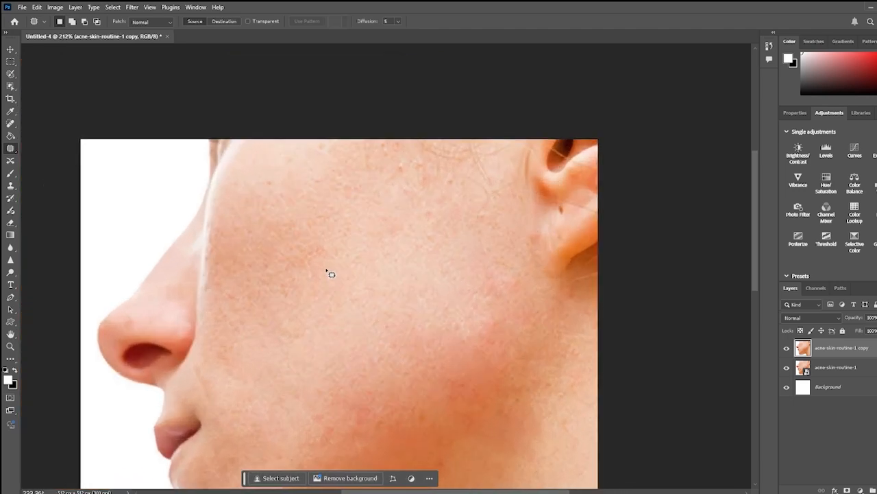
scroll(331, 278, "up", 1)
left_click_drag(312, 244, 388, 253)
key("ctrl+d")
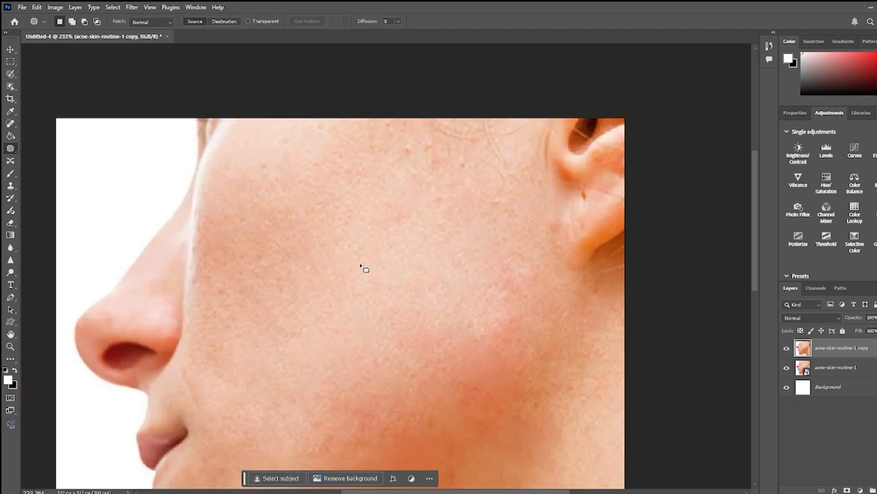
scroll(362, 257, "down", 4)
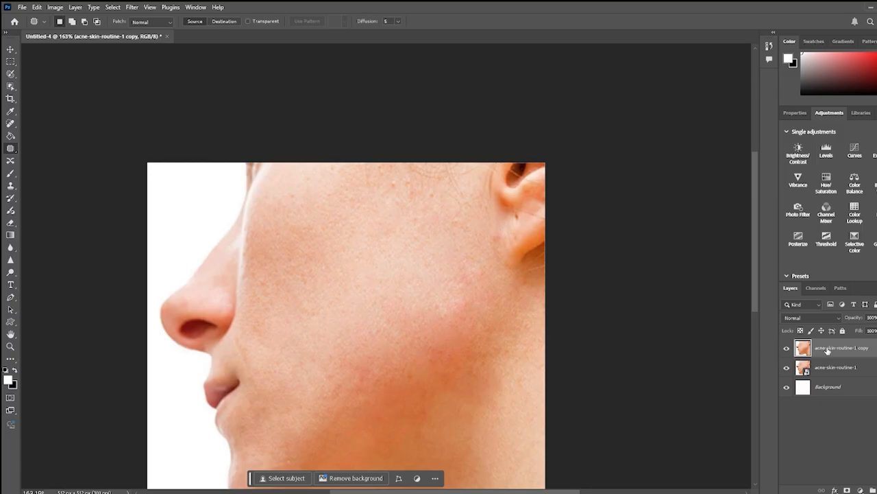
Duplicate the retouched acne-skin-routine-1 copy layer and invert the duplicate's colors
key("ctrl+j")
key("ctrl+i")
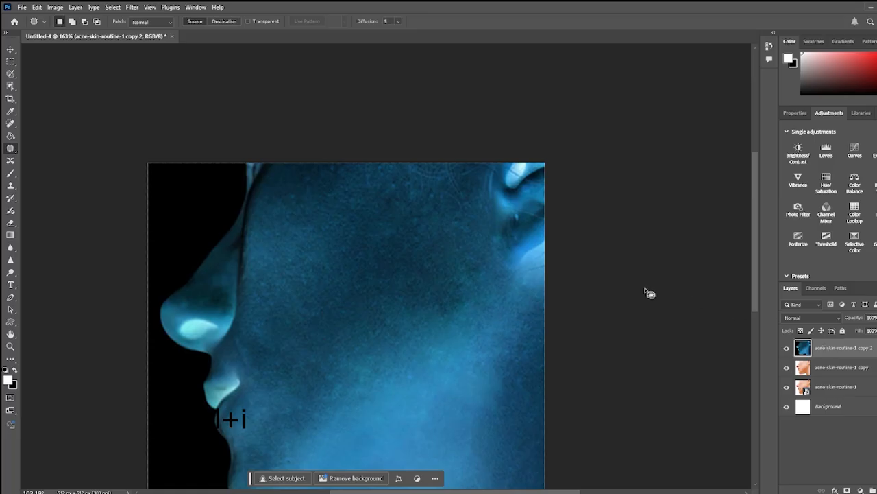
scroll(382, 277, "down", 2)
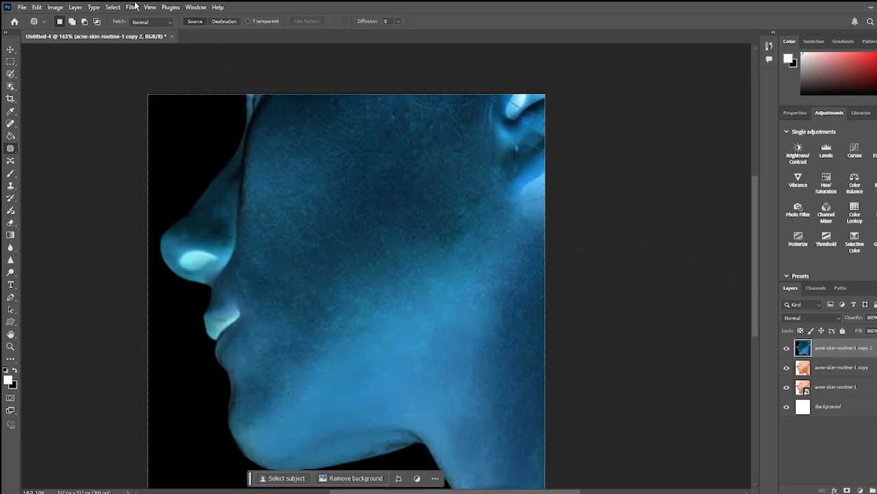
Apply a High Pass filter with a 10-pixel radius to the inverted layer
left_click(134, 7)
mouse_move(146, 219)
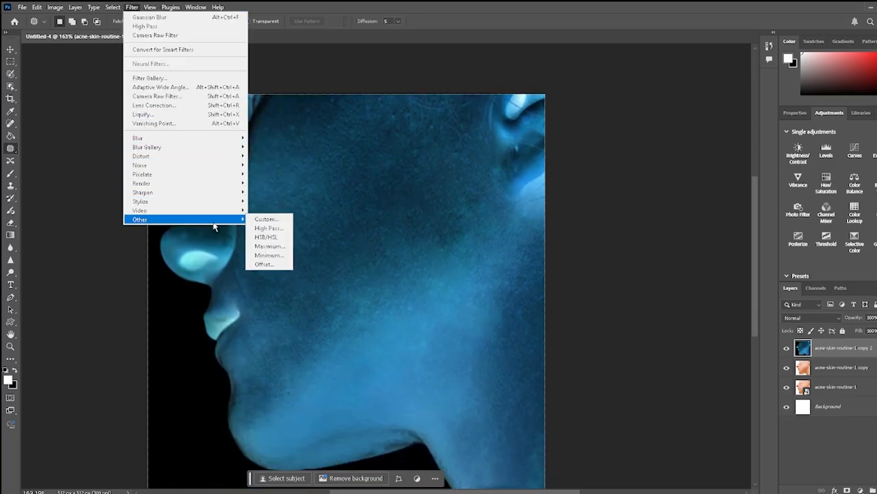
left_click(266, 228)
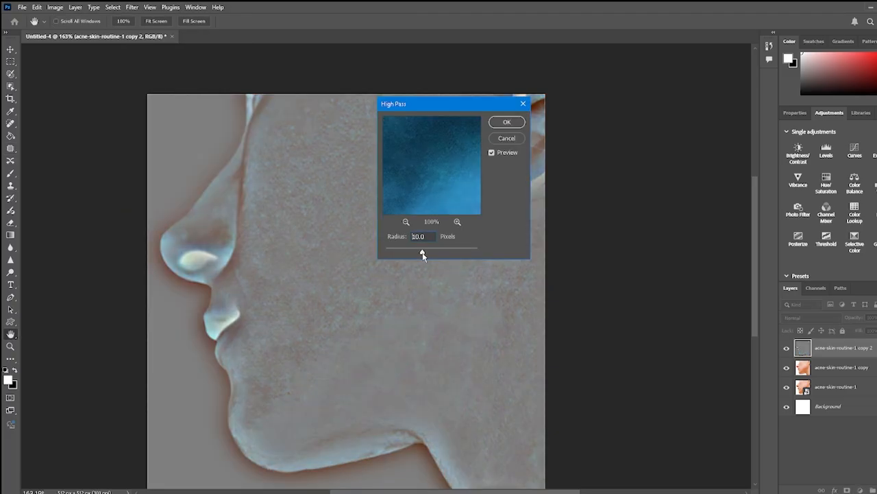
left_click(503, 122)
key("j")
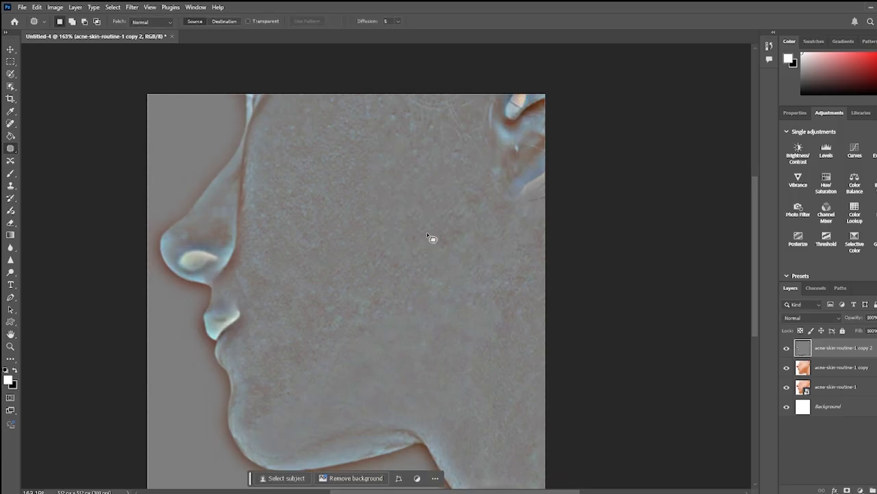
Apply a Gaussian Blur with a radius slightly below 4 pixels to the High Pass layer
left_click(131, 6)
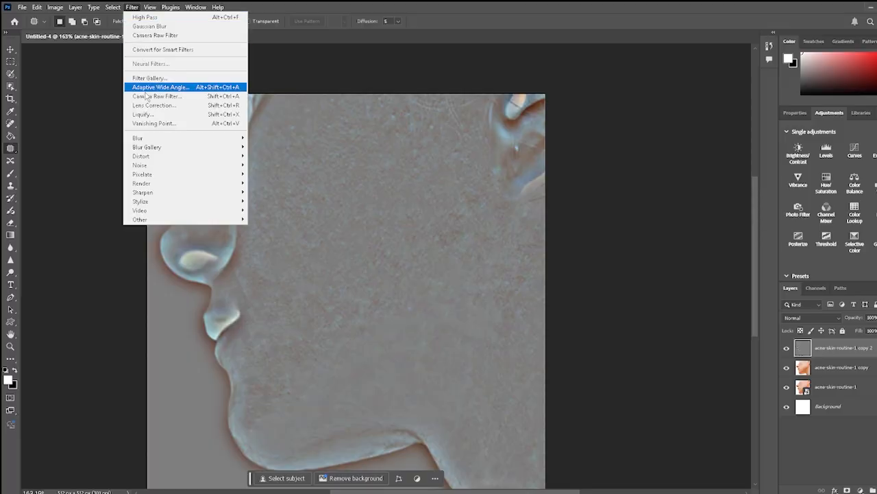
mouse_move(228, 142)
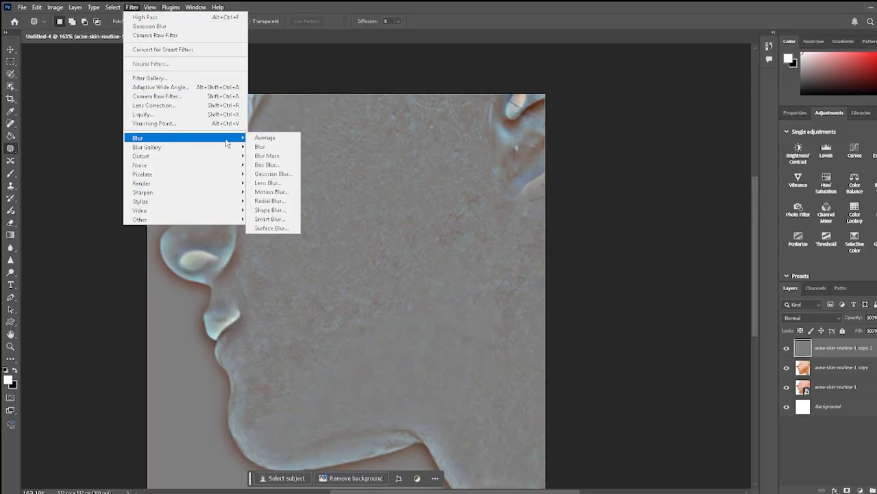
left_click(278, 174)
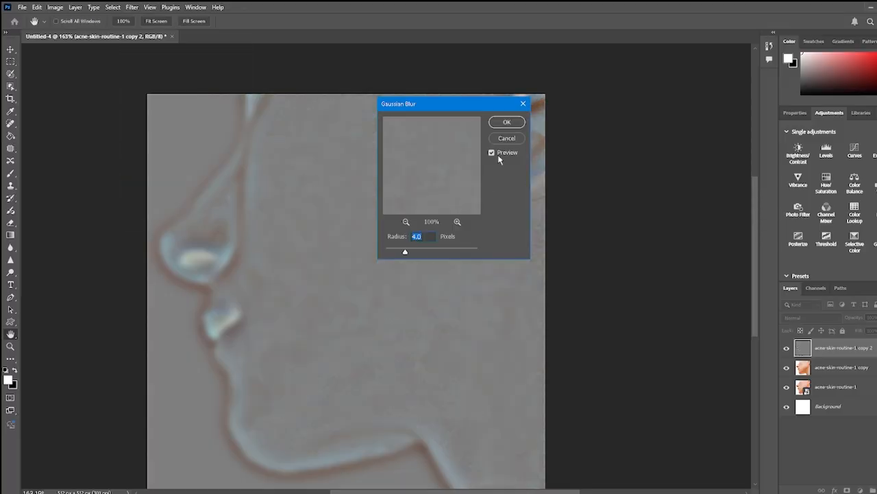
left_click_drag(406, 249, 399, 252)
left_click(507, 122)
Set the filtered layer's blend mode to Vivid Light and hide its effect with an inverted, black layer mask
left_click(799, 318)
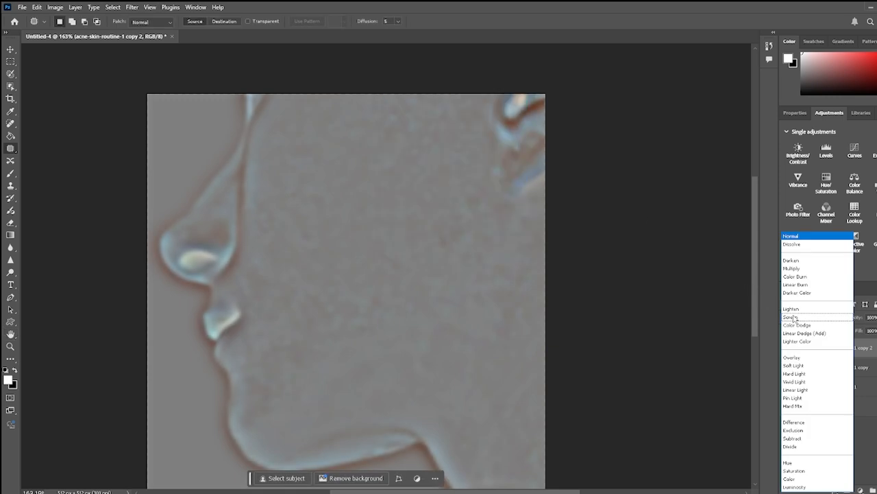
left_click(799, 382)
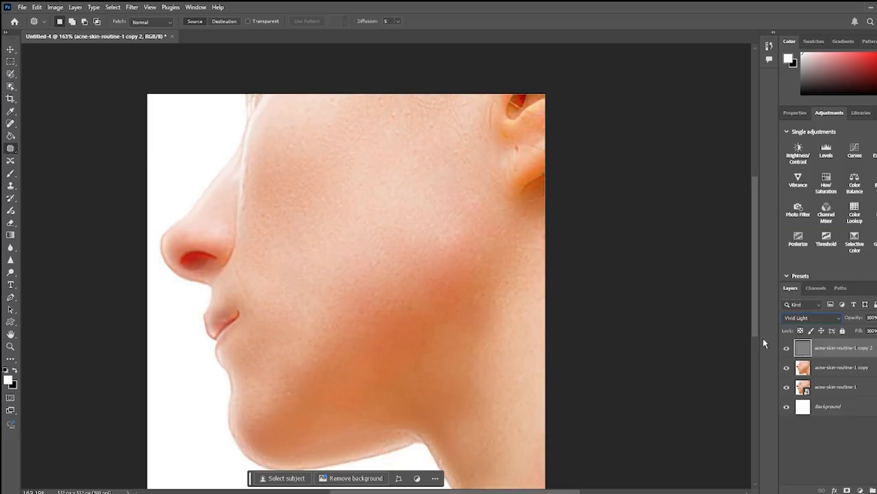
left_click(848, 489)
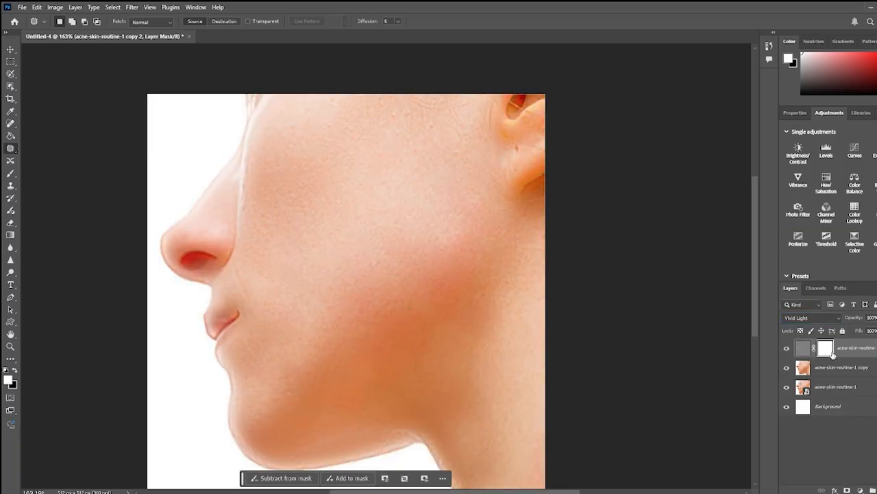
key("ctrl+i")
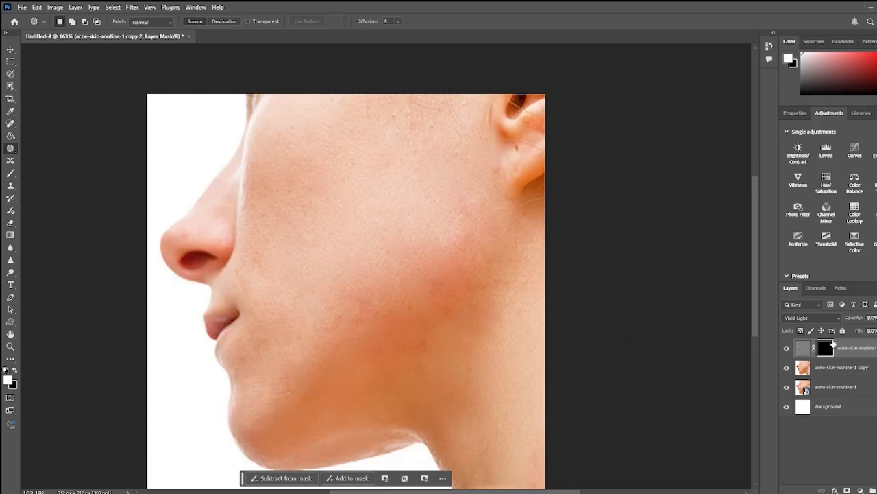
Paint white on the layer mask over the cheek with a 66 px soft brush at 47% opacity
left_click(10, 175)
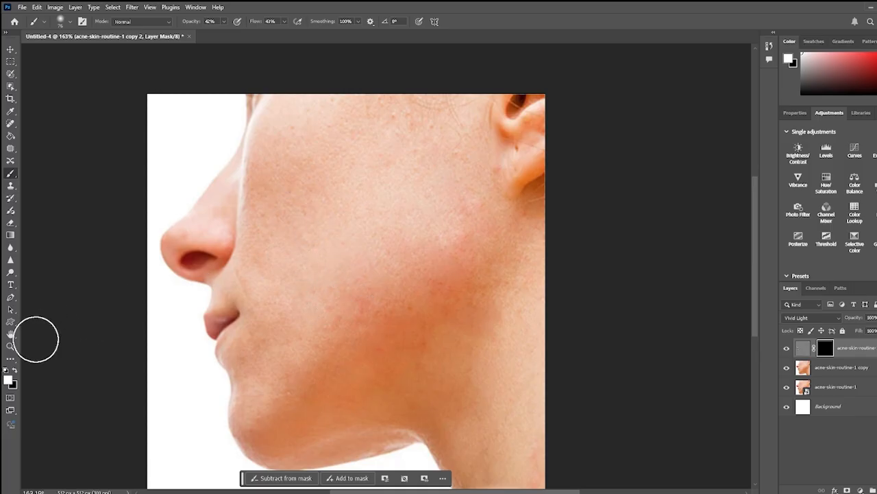
left_click_drag(405, 284, 399, 285)
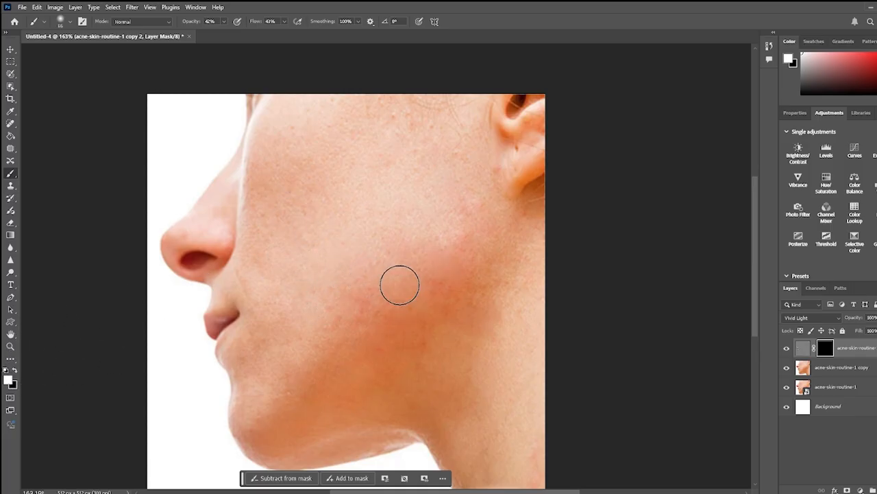
left_click(59, 22)
mouse_move(385, 267)
left_mouse_down()
mouse_move(411, 342)
mouse_move(407, 270)
mouse_move(395, 263)
mouse_move(338, 321)
mouse_move(364, 266)
mouse_move(370, 289)
mouse_move(346, 334)
mouse_move(330, 341)
mouse_move(357, 293)
mouse_move(355, 266)
mouse_move(320, 327)
mouse_move(333, 334)
mouse_move(294, 179)
mouse_move(304, 255)
mouse_move(311, 250)
mouse_move(298, 181)
mouse_move(308, 215)
mouse_move(307, 201)
mouse_move(353, 222)
left_mouse_up()
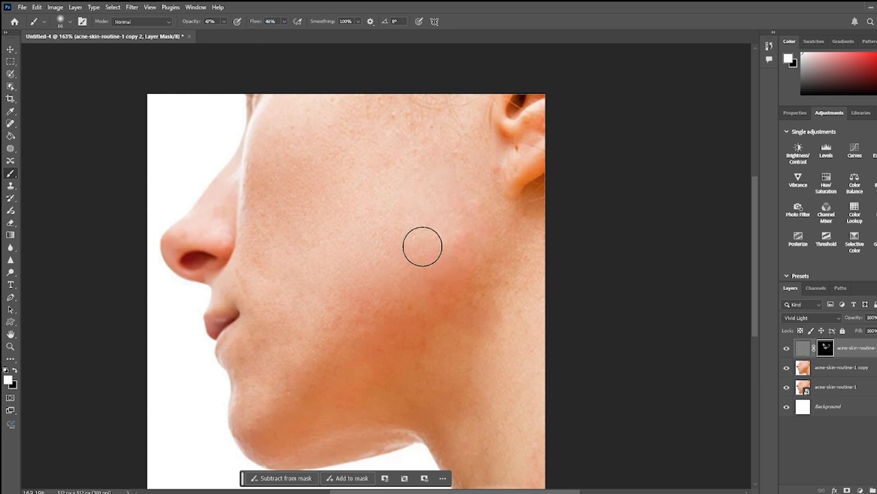
Extend the white mask painting over the chin, the neck and the skin around the nose and mouth
scroll(349, 306, "down", 2)
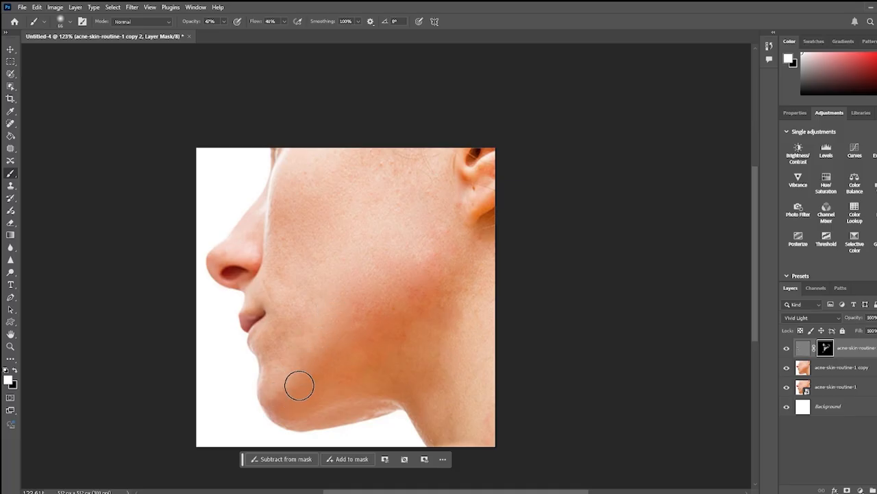
scroll(343, 268, "up", 4)
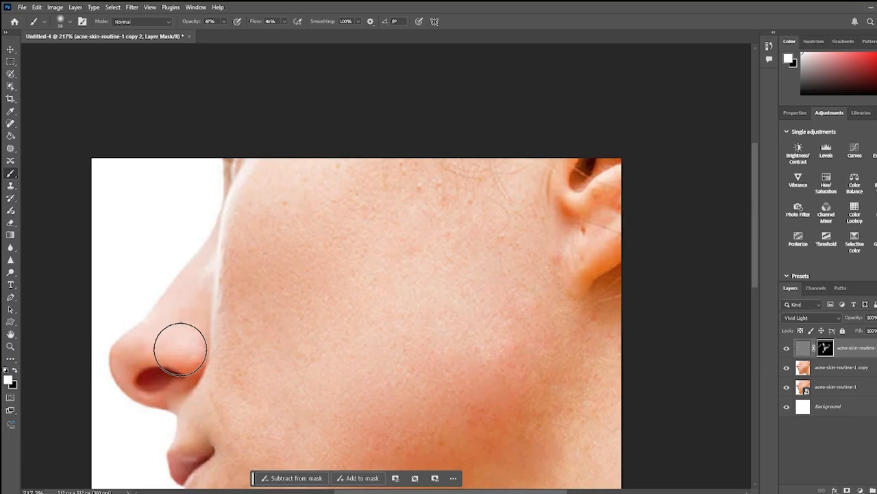
scroll(306, 299, "down", 3)
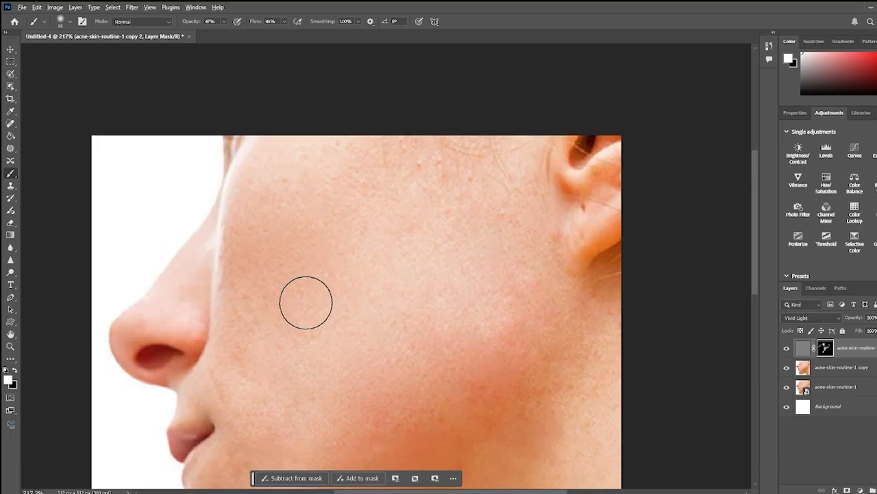
scroll(391, 351, "down", 5)
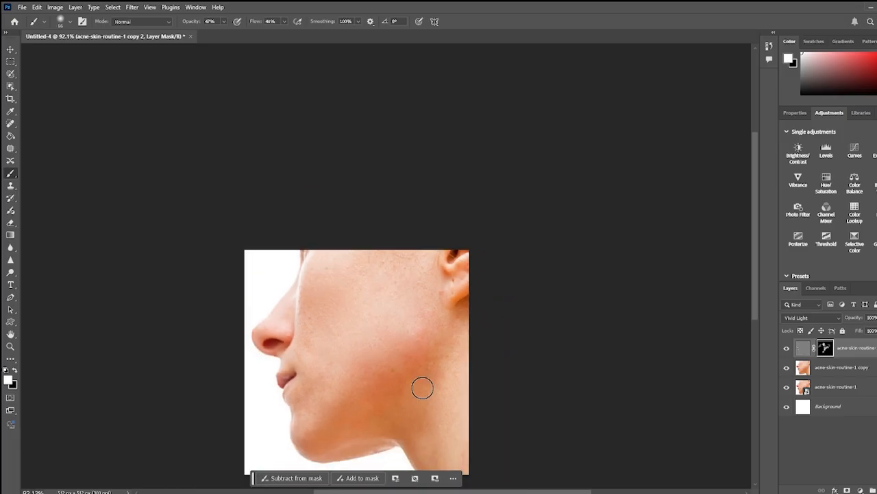
scroll(437, 382, "up", 6)
scroll(446, 412, "down", 2)
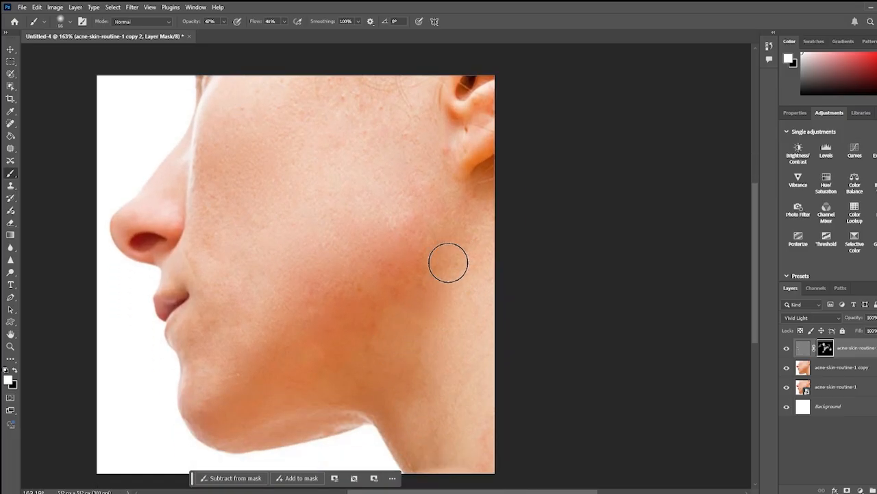
scroll(411, 342, "down", 2)
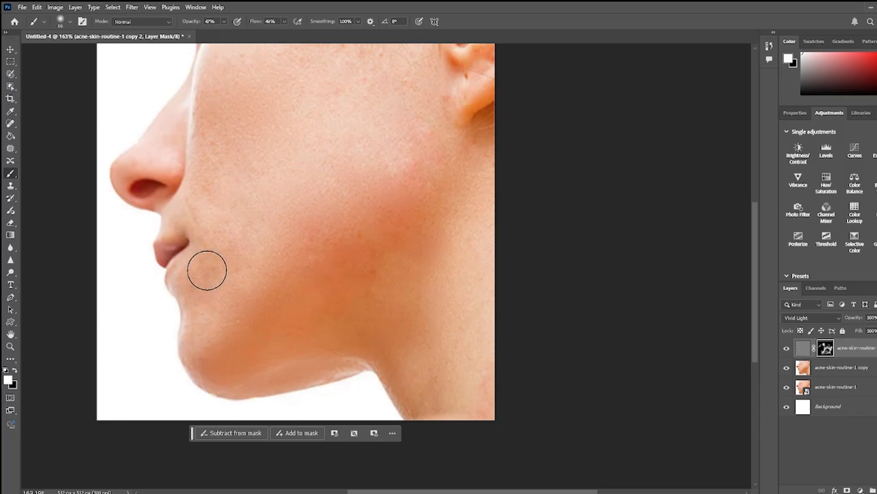
Brush the smoothing effect into the mask over the upper cheek and temple area
scroll(205, 216, "up", 3)
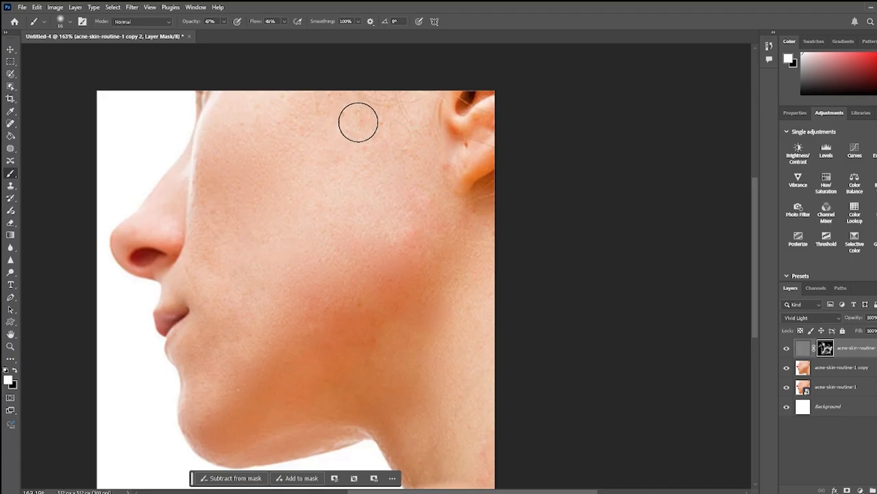
scroll(320, 261, "down", 3)
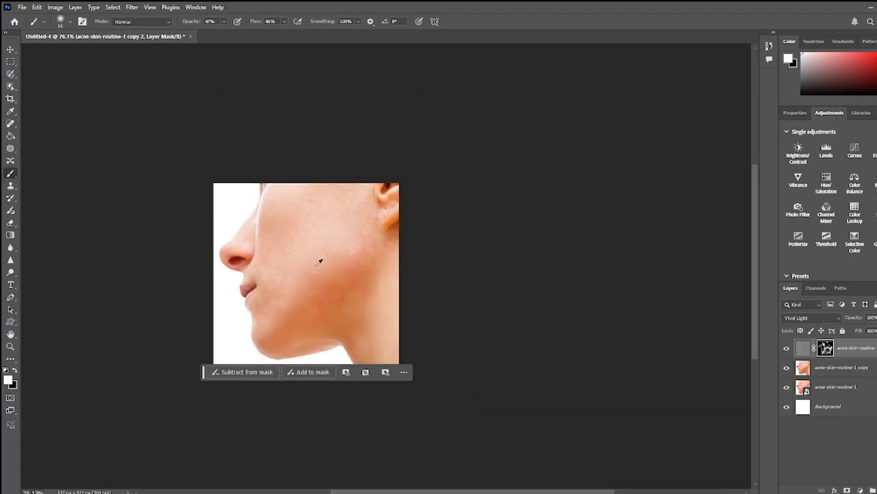
scroll(322, 276, "up", 3)
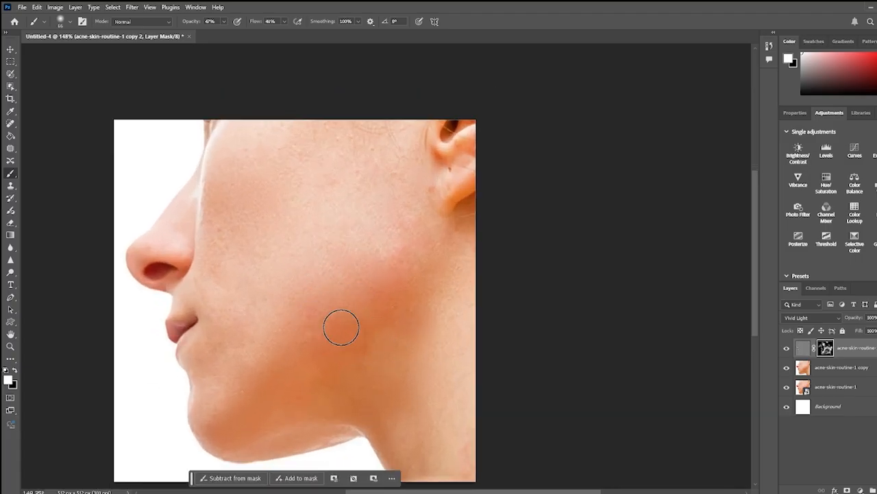
scroll(356, 329, "down", 3)
scroll(397, 336, "up", 5)
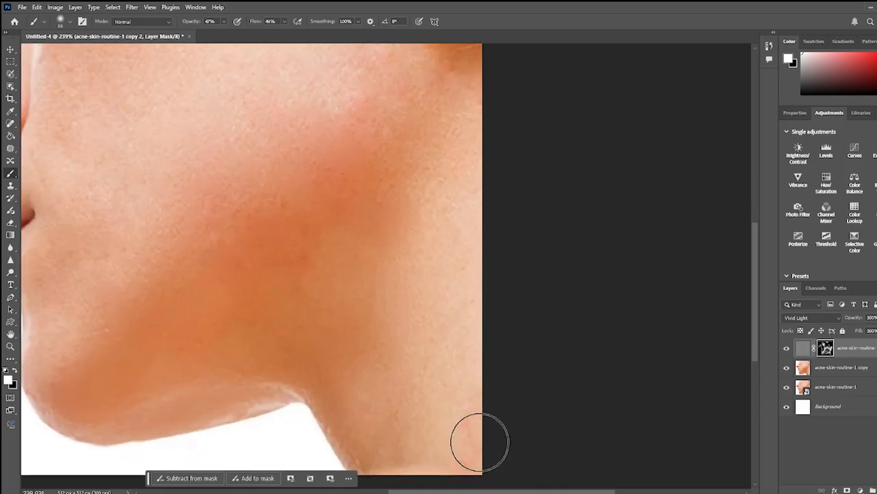
scroll(440, 313, "up", 1)
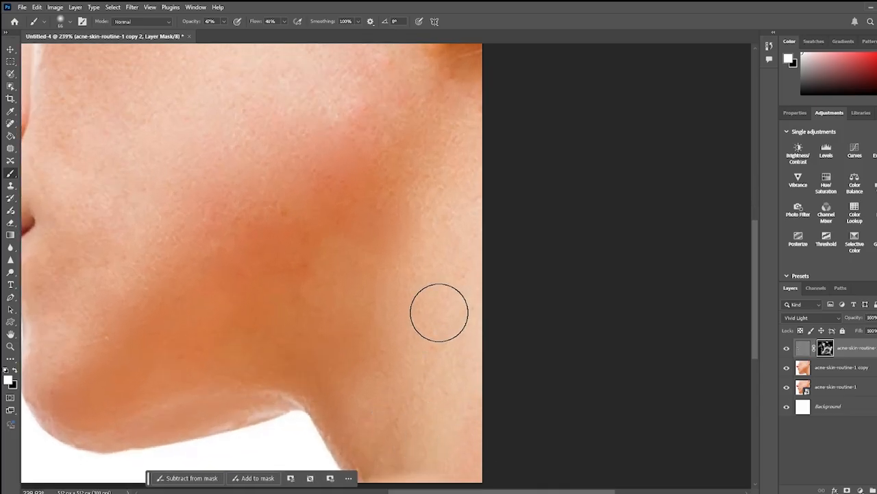
Reduce the brush to 34 px and paint the mask over finer areas of the shaded cheek and near the ear
mouse_move(390, 310)
left_mouse_down()
mouse_move(391, 272)
mouse_move(397, 275)
left_mouse_up()
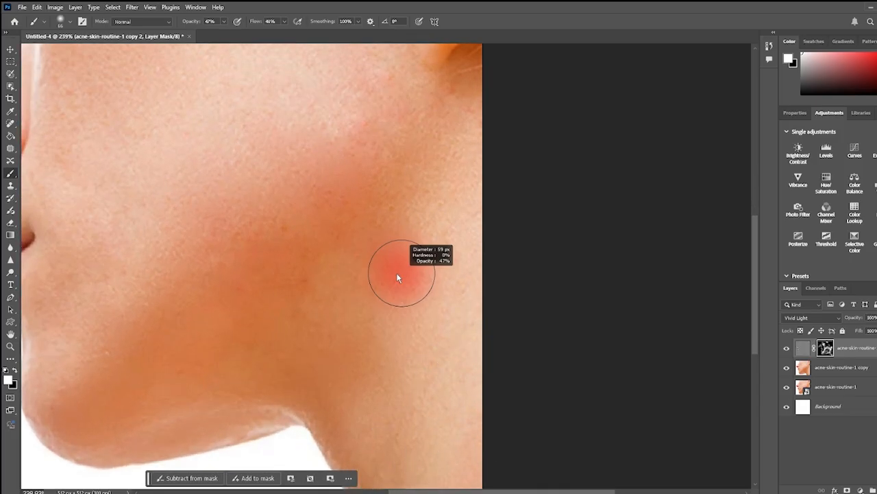
scroll(407, 264, "up", 3)
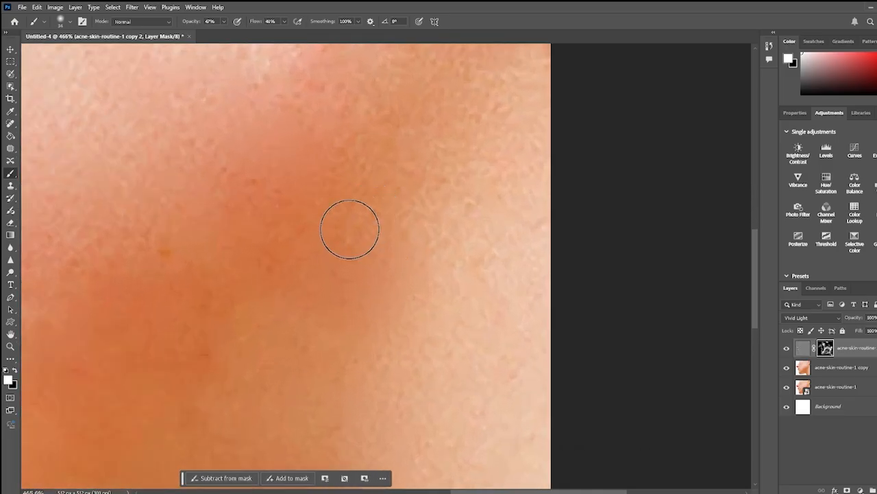
scroll(199, 281, "down", 1)
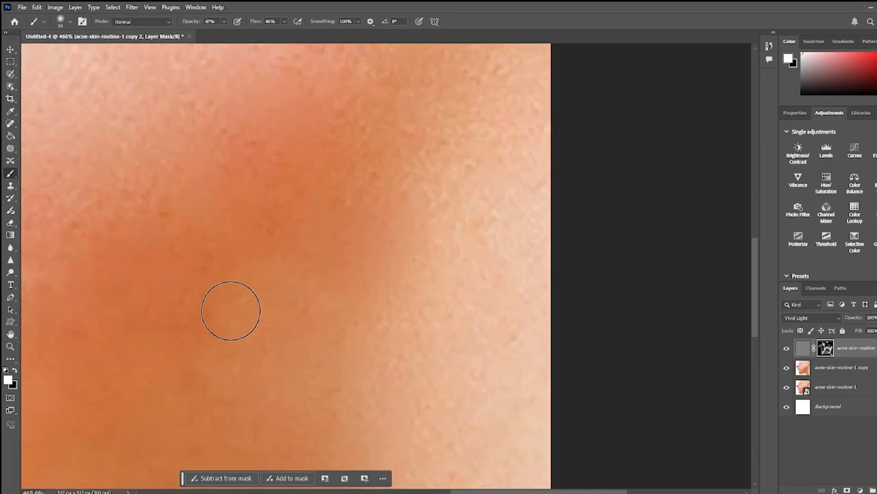
scroll(274, 284, "down", 3)
scroll(315, 233, "up", 1)
scroll(345, 259, "up", 2)
scroll(346, 259, "up", 2)
scroll(233, 242, "down", 2)
scroll(239, 242, "up", 2)
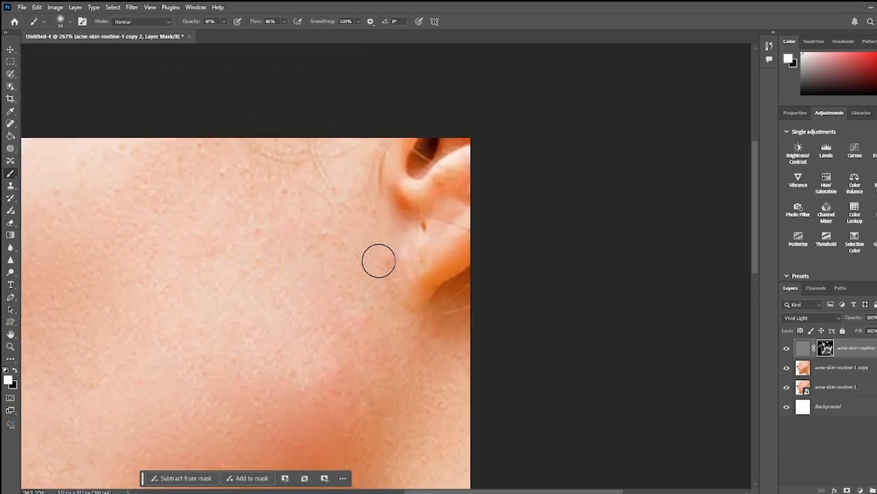
scroll(249, 251, "down", 2)
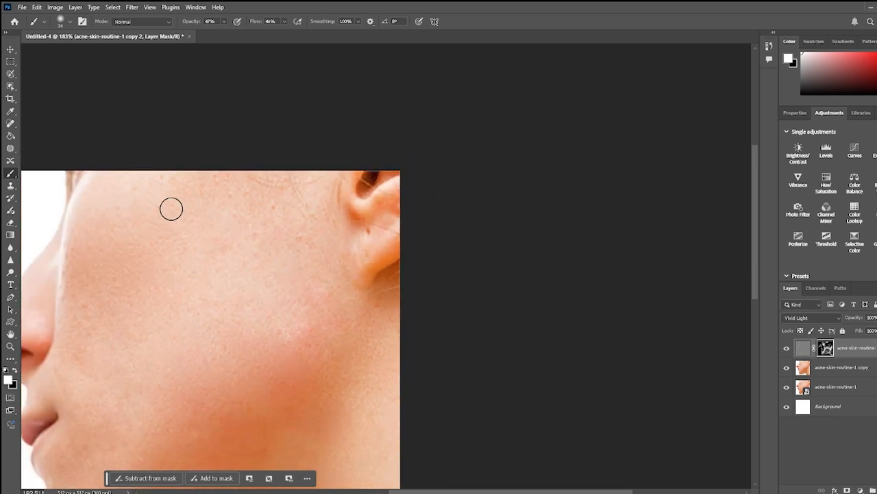
Set the foreground color back to white (ffffff) for painting on the mask
left_click_drag(259, 277, 486, 272)
left_click_drag(298, 273, 289, 229)
left_click(409, 225, "alt")
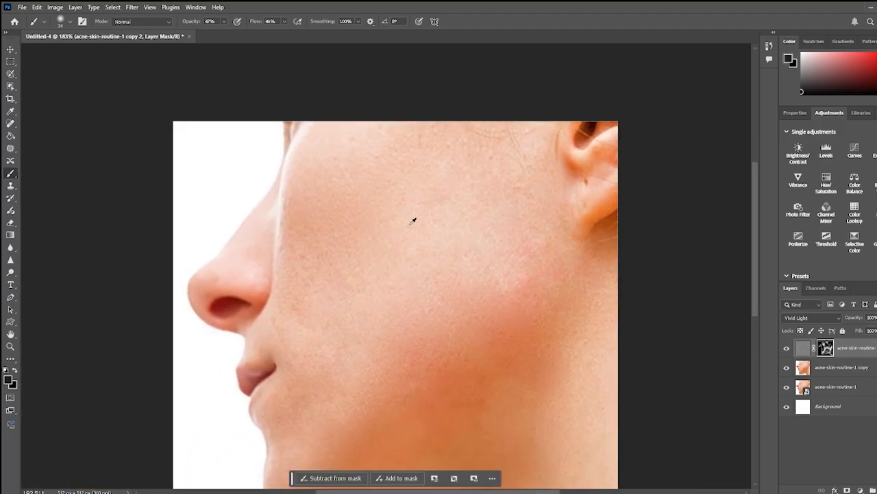
left_click(9, 380)
type("ffffff")
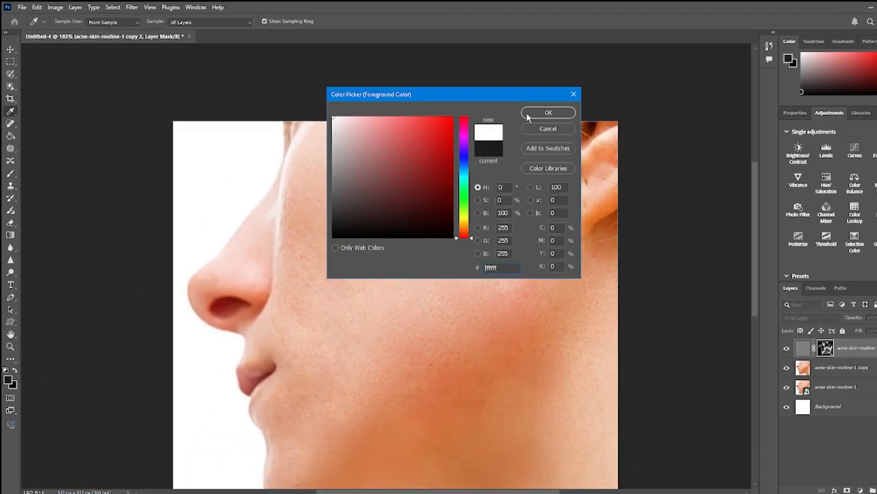
left_click(546, 114)
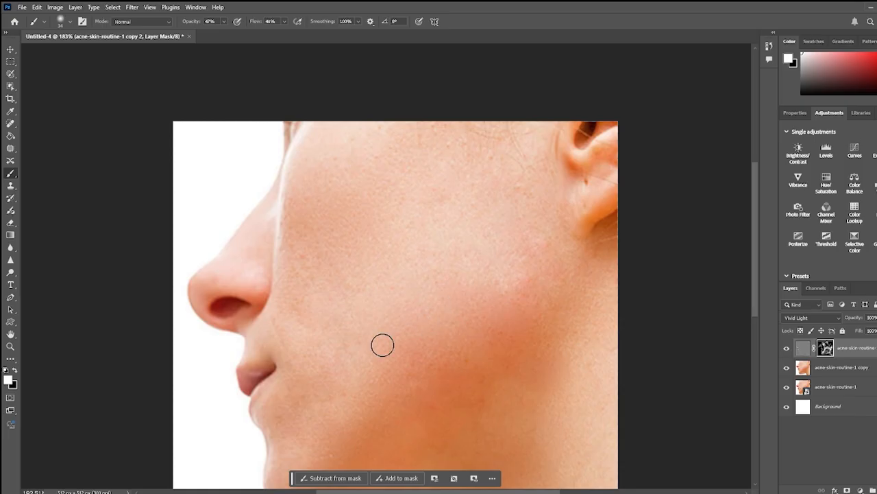
Enlarge the brush to 92 px and paint white on the mask across the middle of the cheek
scroll(386, 342, "down", 5)
scroll(386, 399, "up", 4)
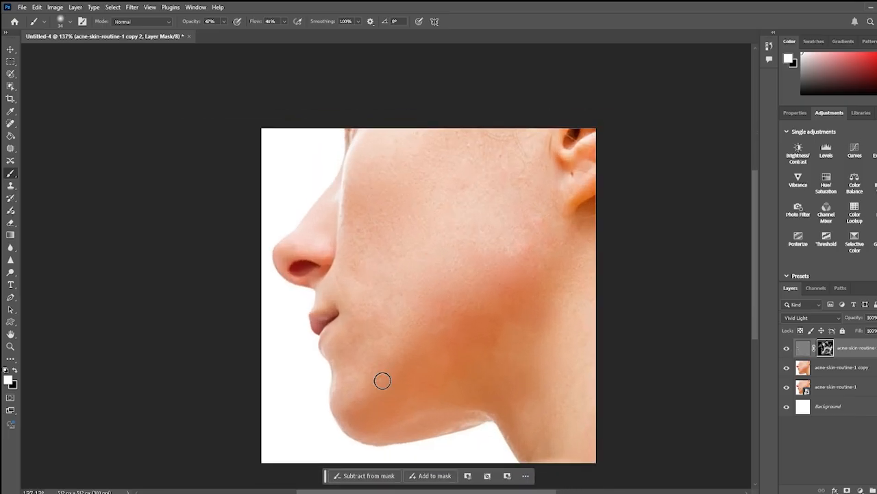
scroll(493, 336, "down", 2)
scroll(493, 336, "up", 5)
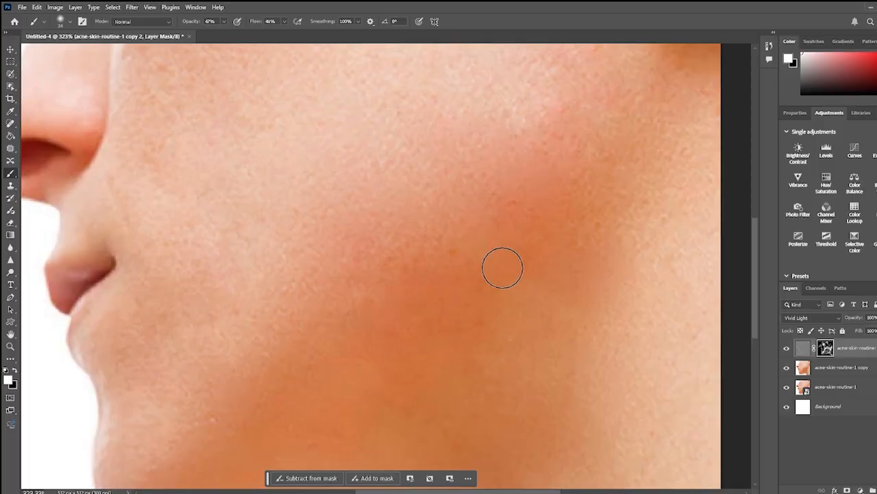
scroll(480, 346, "down", 5)
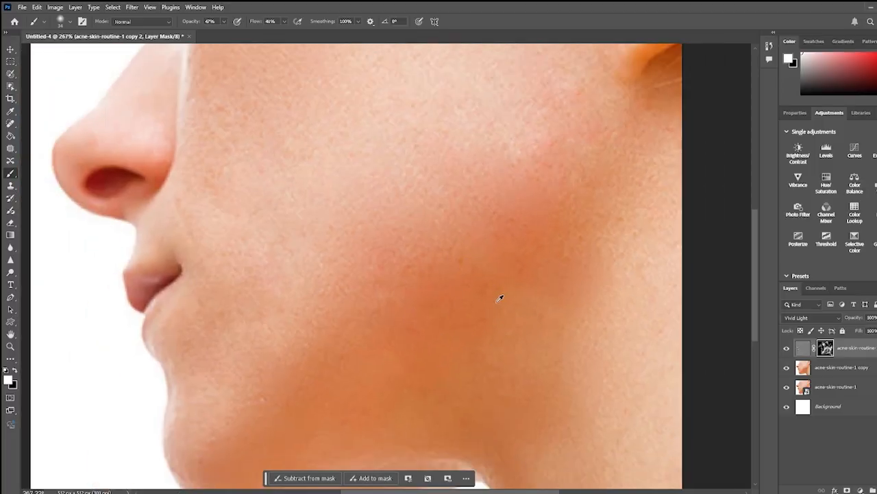
scroll(401, 322, "up", 3)
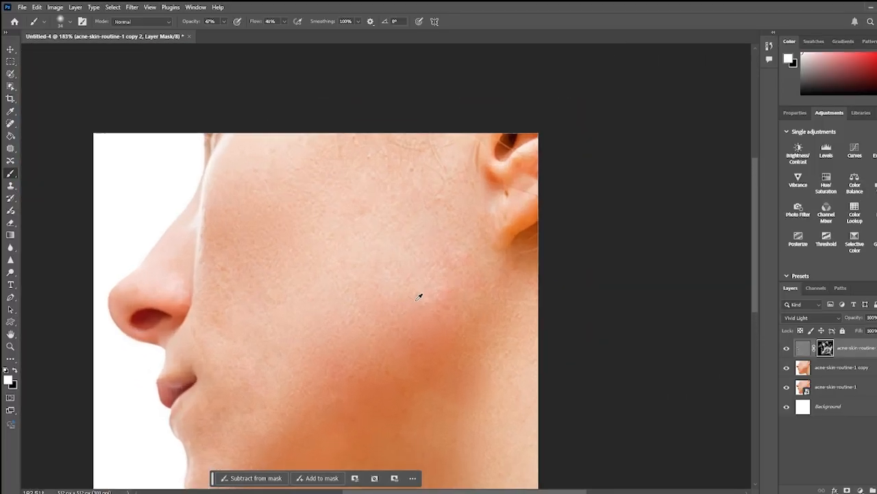
left_click_drag(395, 276, 407, 277)
mouse_move(405, 276)
left_mouse_down()
mouse_move(466, 268)
mouse_move(461, 303)
mouse_move(442, 293)
mouse_move(441, 281)
mouse_move(486, 300)
mouse_move(470, 266)
mouse_move(464, 319)
left_mouse_up()
scroll(464, 319, "down", 3)
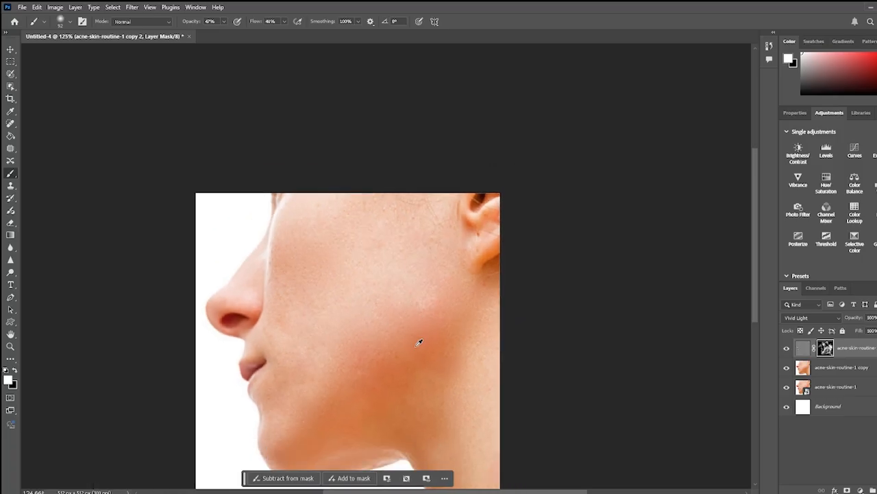
Continue the mask painting with the 92 px brush over the neck side and the front of the cheek
scroll(389, 354, "up", 2)
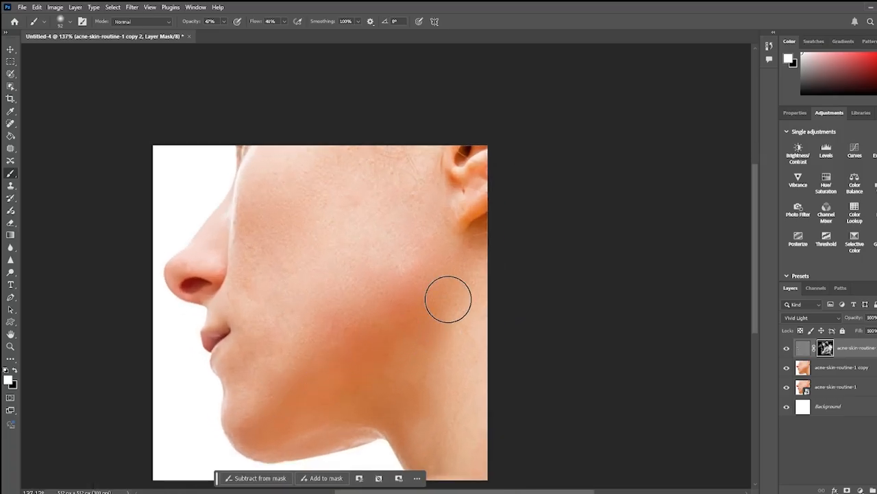
scroll(298, 335, "down", 2)
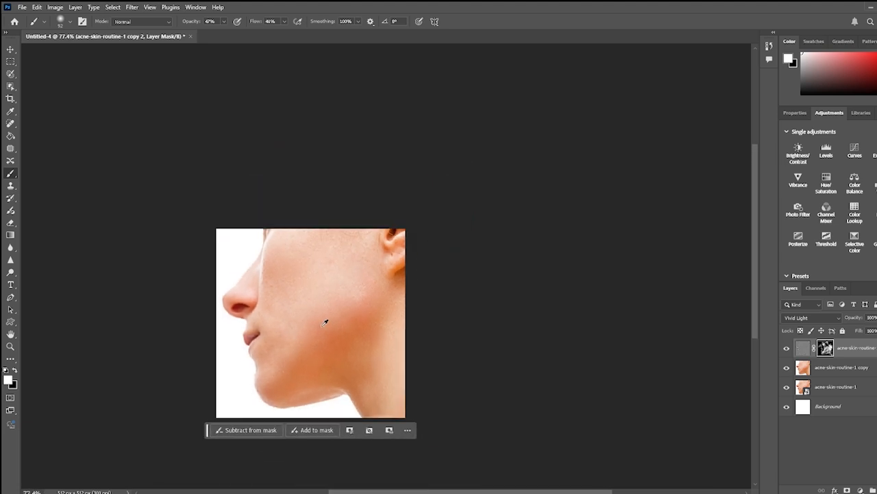
scroll(300, 309, "up", 3)
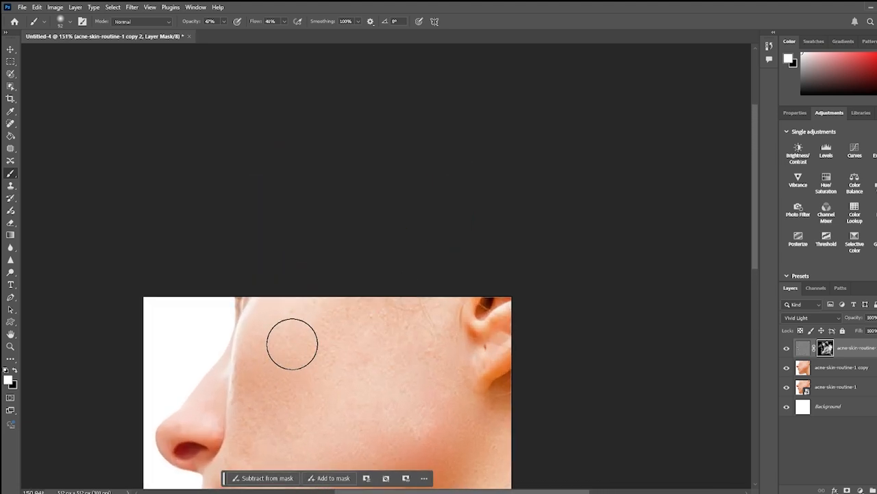
scroll(294, 375, "down", 2)
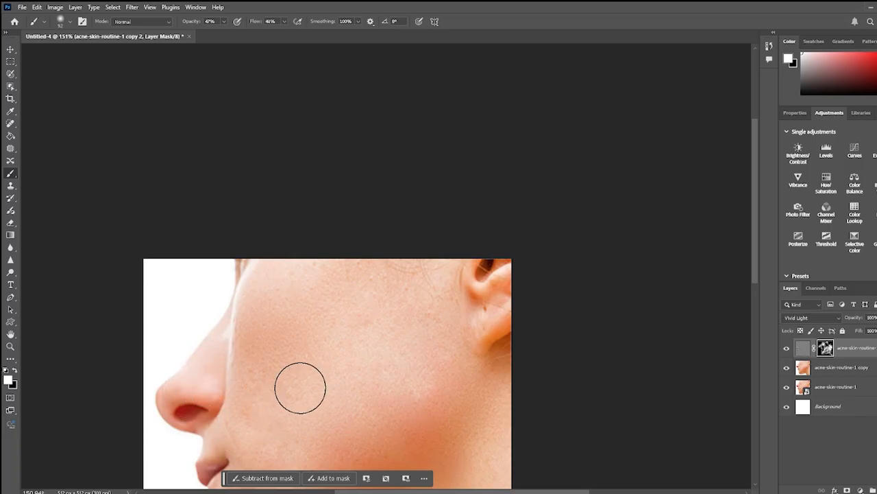
scroll(355, 382, "down", 3)
scroll(370, 325, "up", 3)
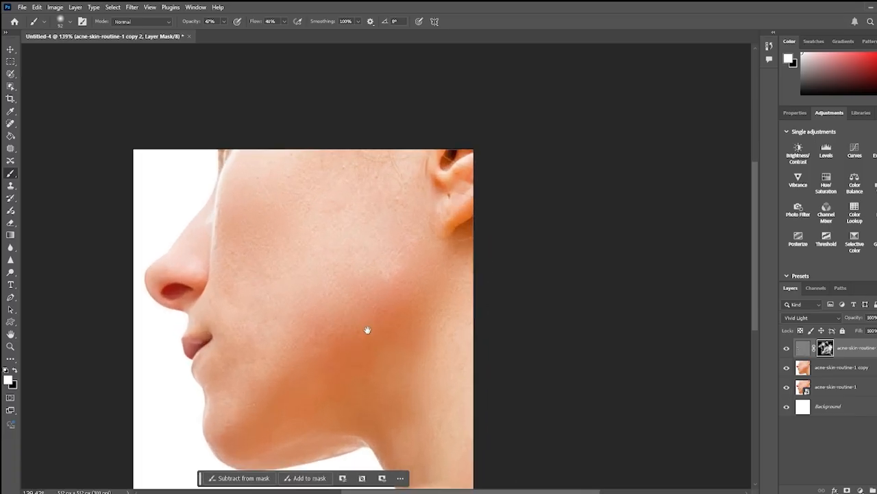
Toggle the Vivid Light layer's visibility to compare the skin with and without the smoothing
left_click_drag(375, 329, 425, 323)
left_click(787, 351)
left_click(787, 351)
left_click(787, 351)
left_click(787, 351)
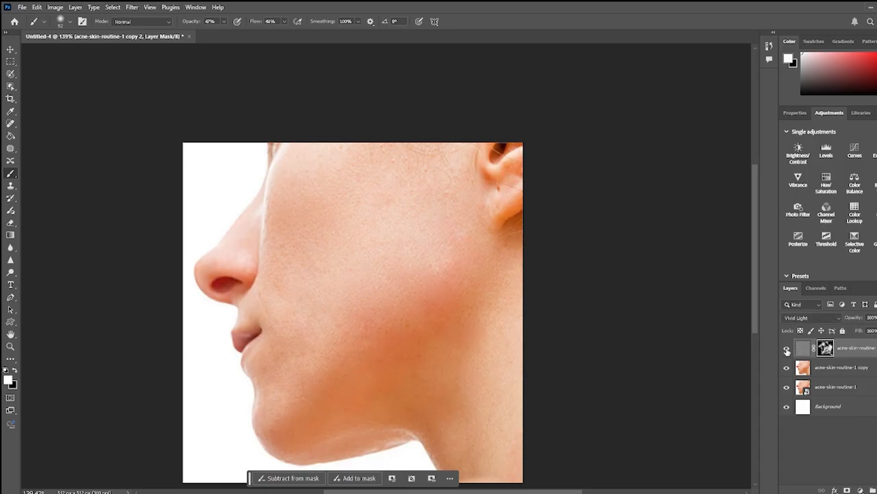
left_click(787, 351)
scroll(445, 314, "down", 3)
scroll(444, 314, "up", 1)
scroll(444, 314, "down", 2)
scroll(444, 314, "up", 1)
scroll(439, 314, "down", 1)
Refine the layer mask around the chin and jaw with a 29 px black brush
key("x")
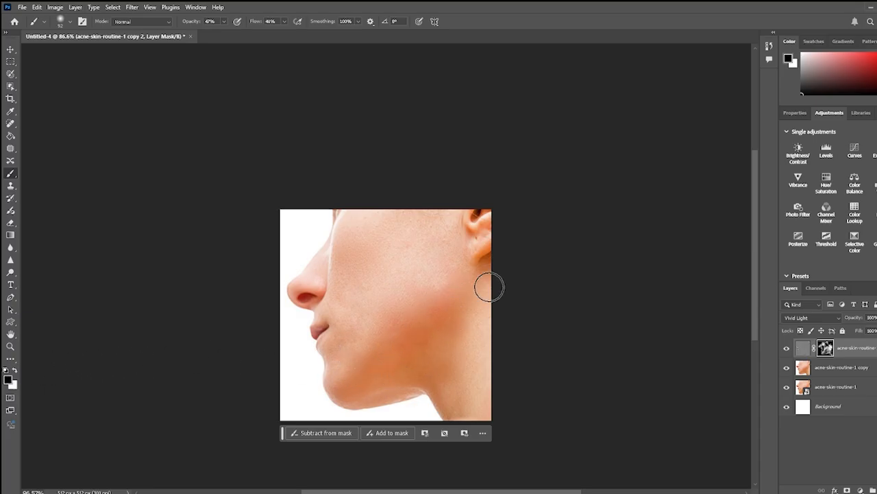
scroll(404, 364, "down", 1)
scroll(411, 350, "up", 1)
scroll(425, 339, "down", 1)
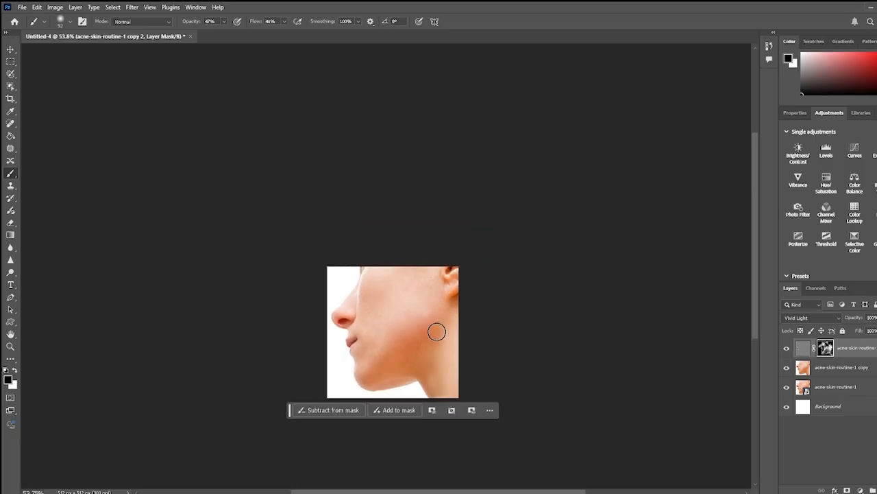
left_click_drag(448, 321, 436, 327)
scroll(435, 328, "up", 5)
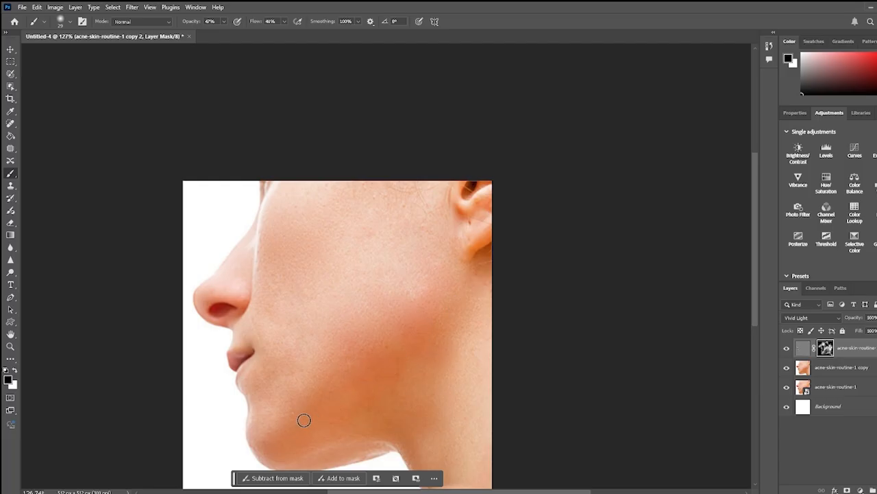
scroll(384, 367, "down", 1)
scroll(401, 354, "down", 1)
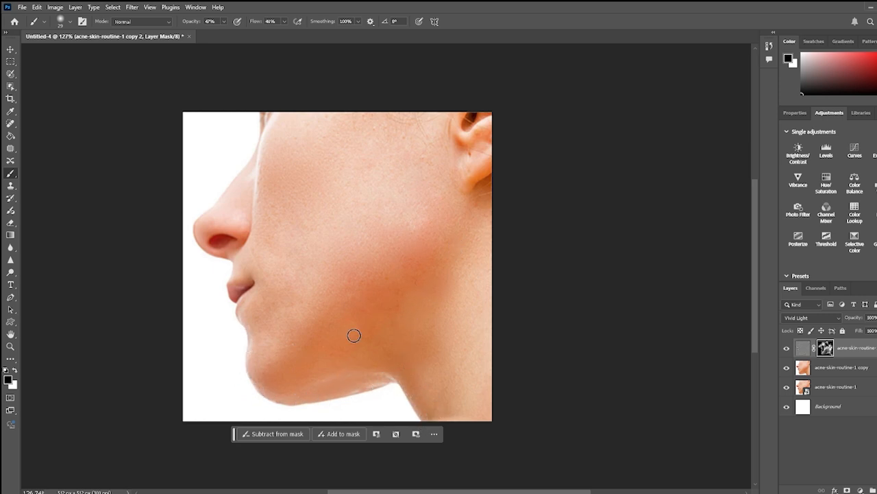
scroll(368, 333, "down", 4)
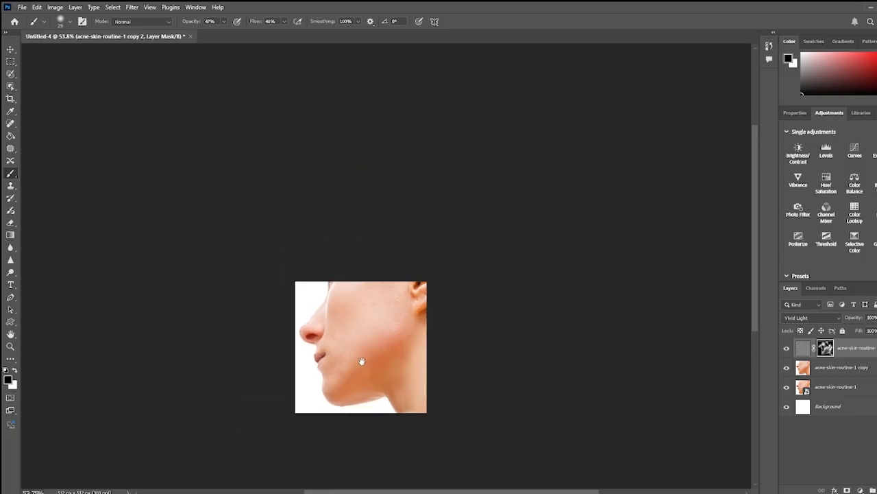
scroll(360, 364, "up", 2)
left_click_drag(364, 342, 375, 307)
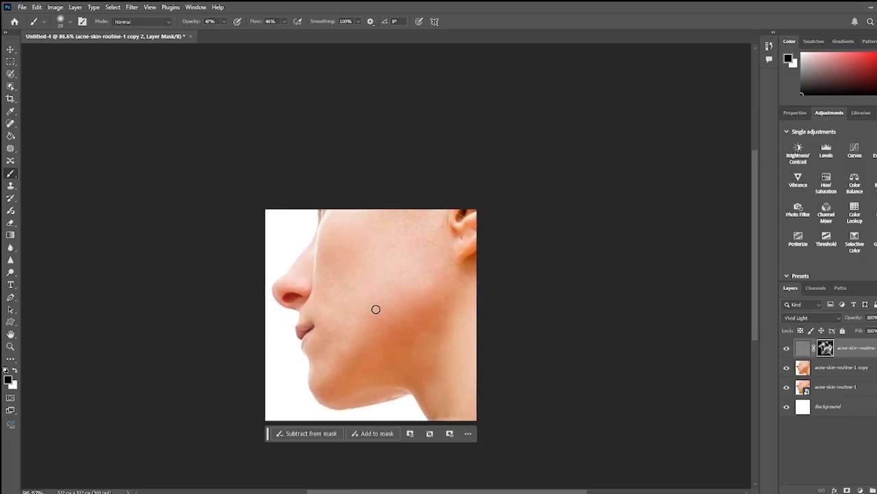